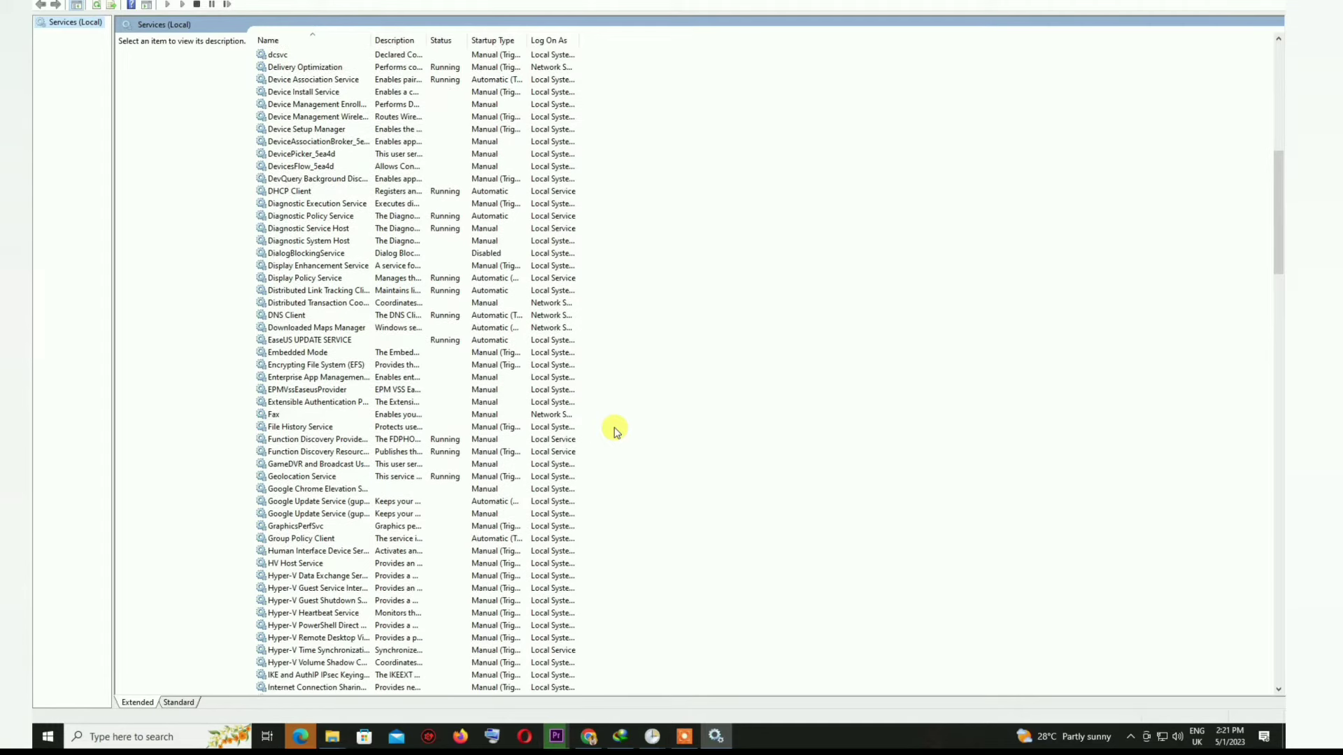
Find the Windows Update service in the local services list and open its properties
scroll(615, 430, down, 12)
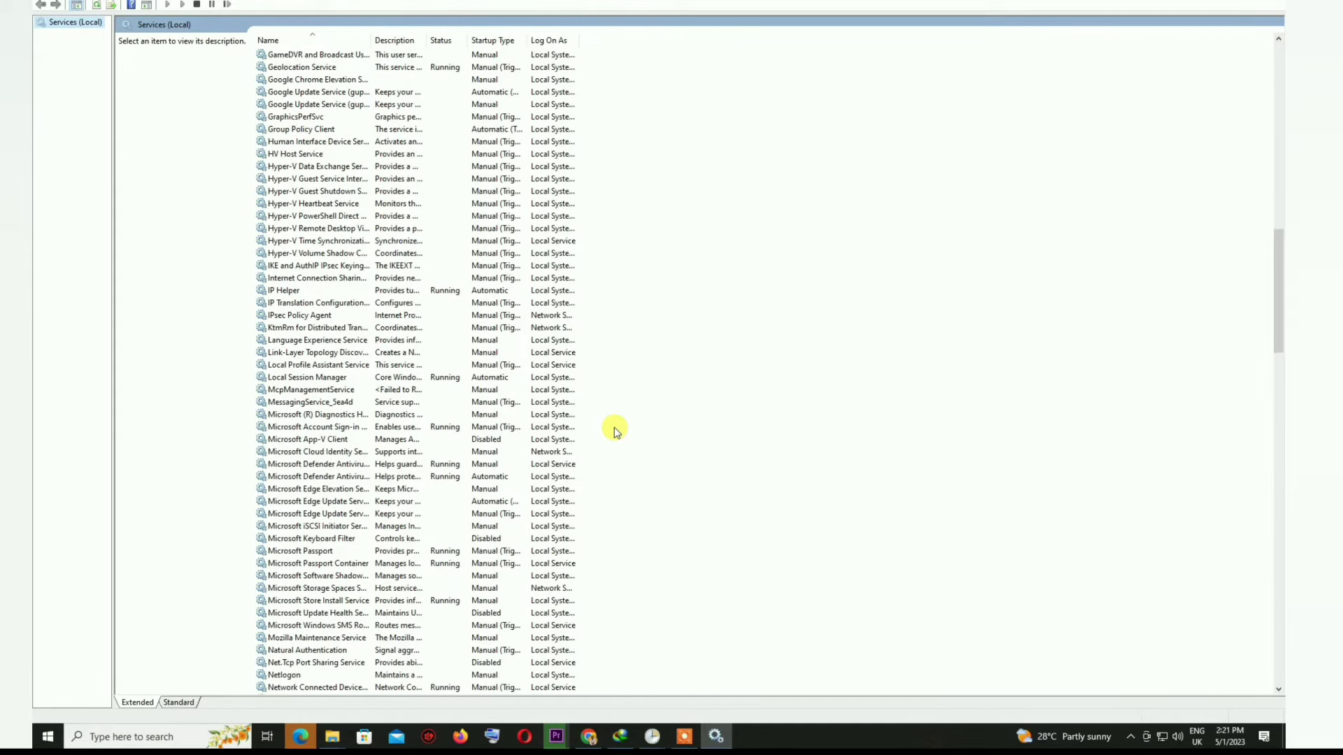
scroll(616, 431, down, 7)
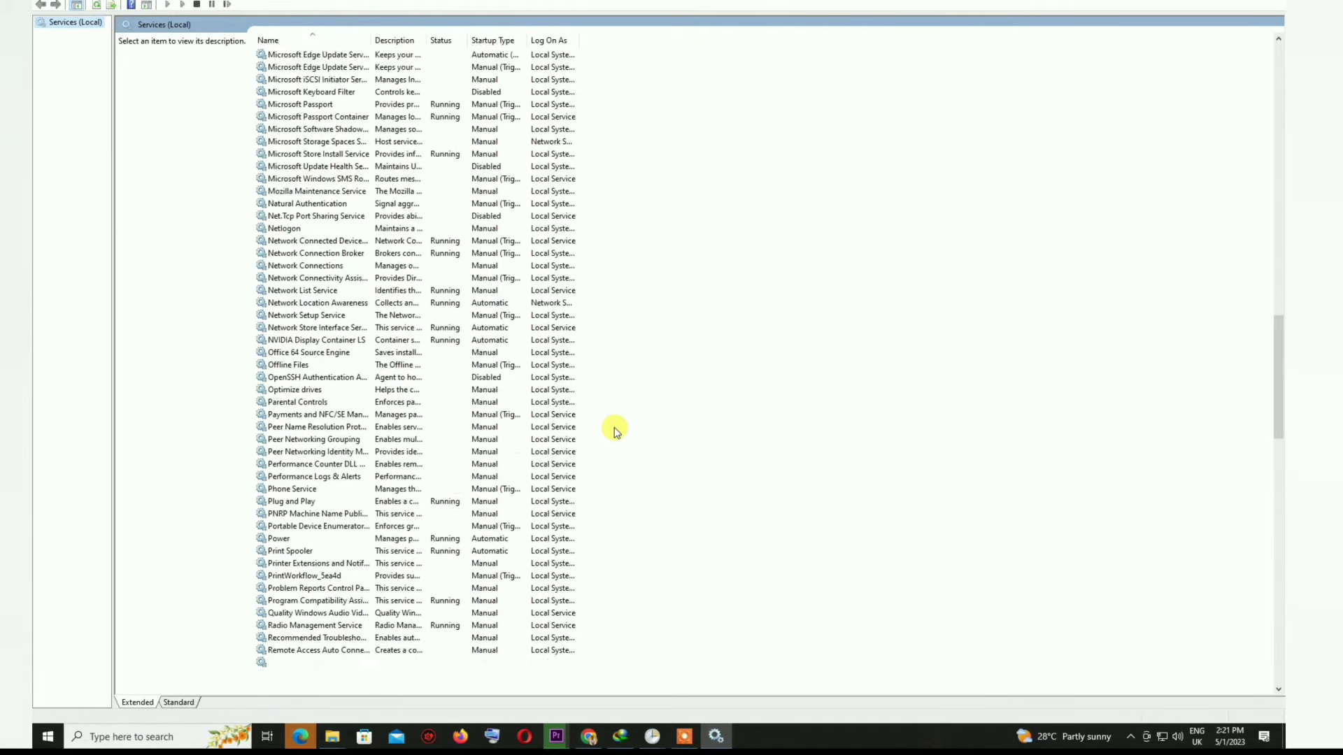
scroll(615, 430, down, 15)
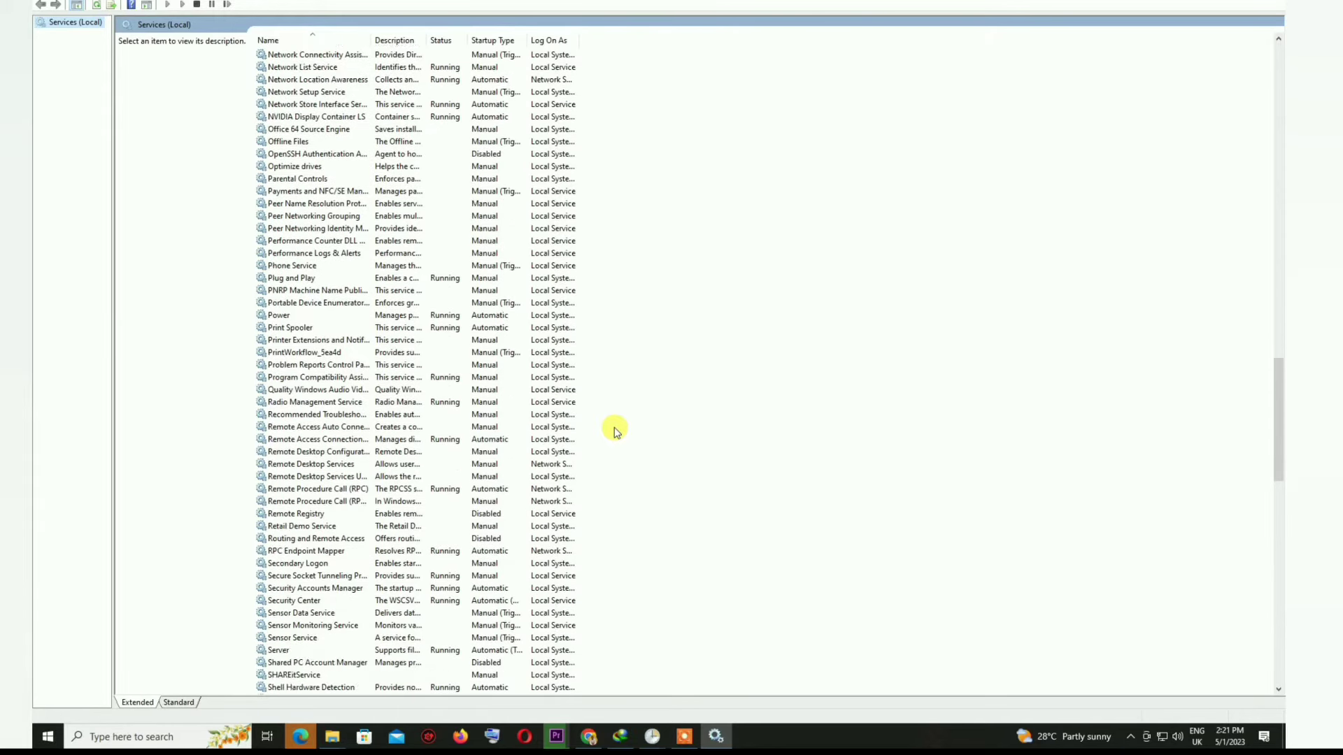
scroll(616, 430, down, 14)
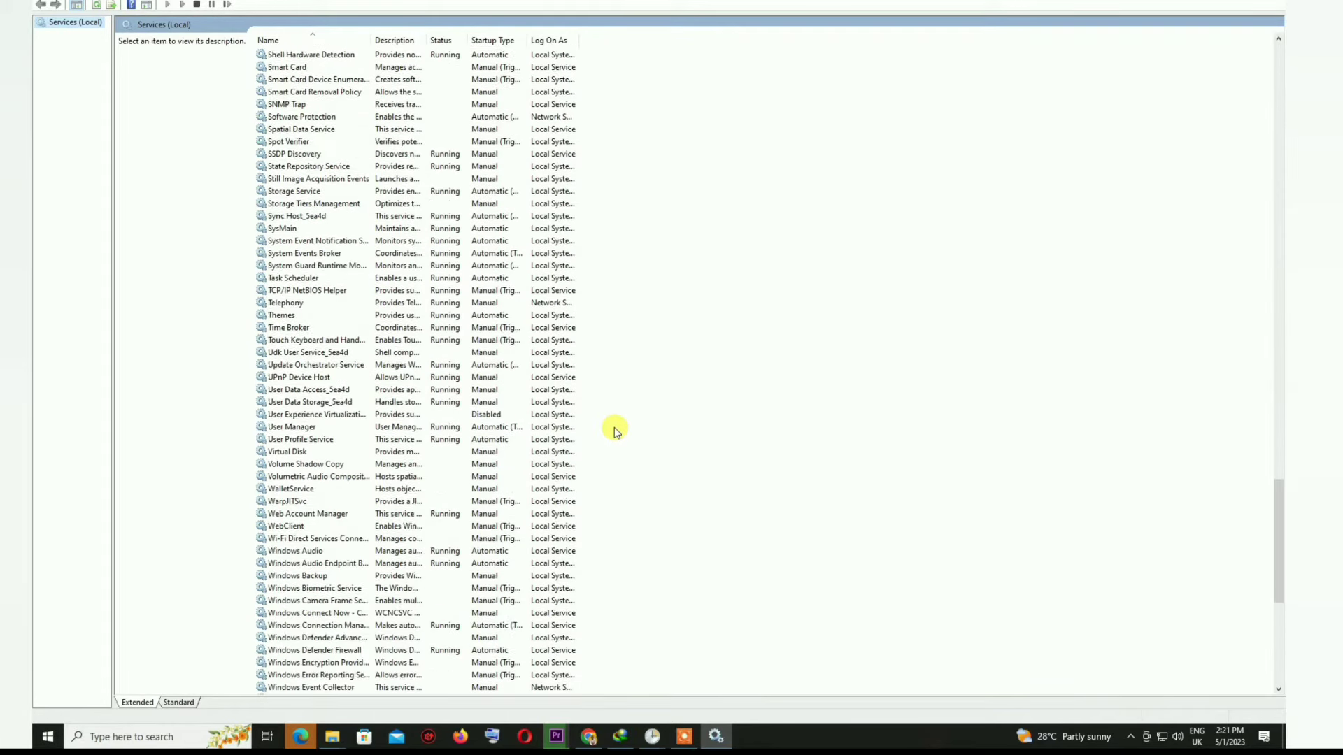
scroll(615, 430, down, 5)
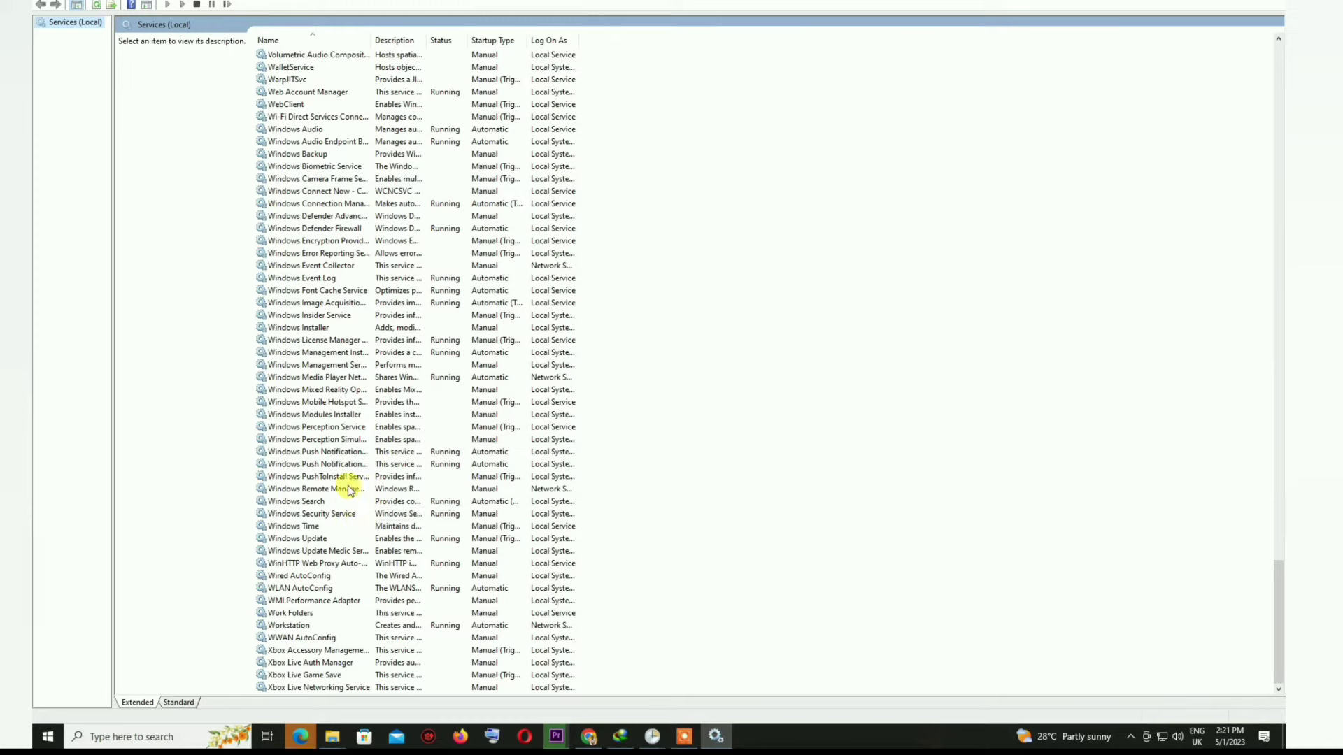
right_click(309, 539)
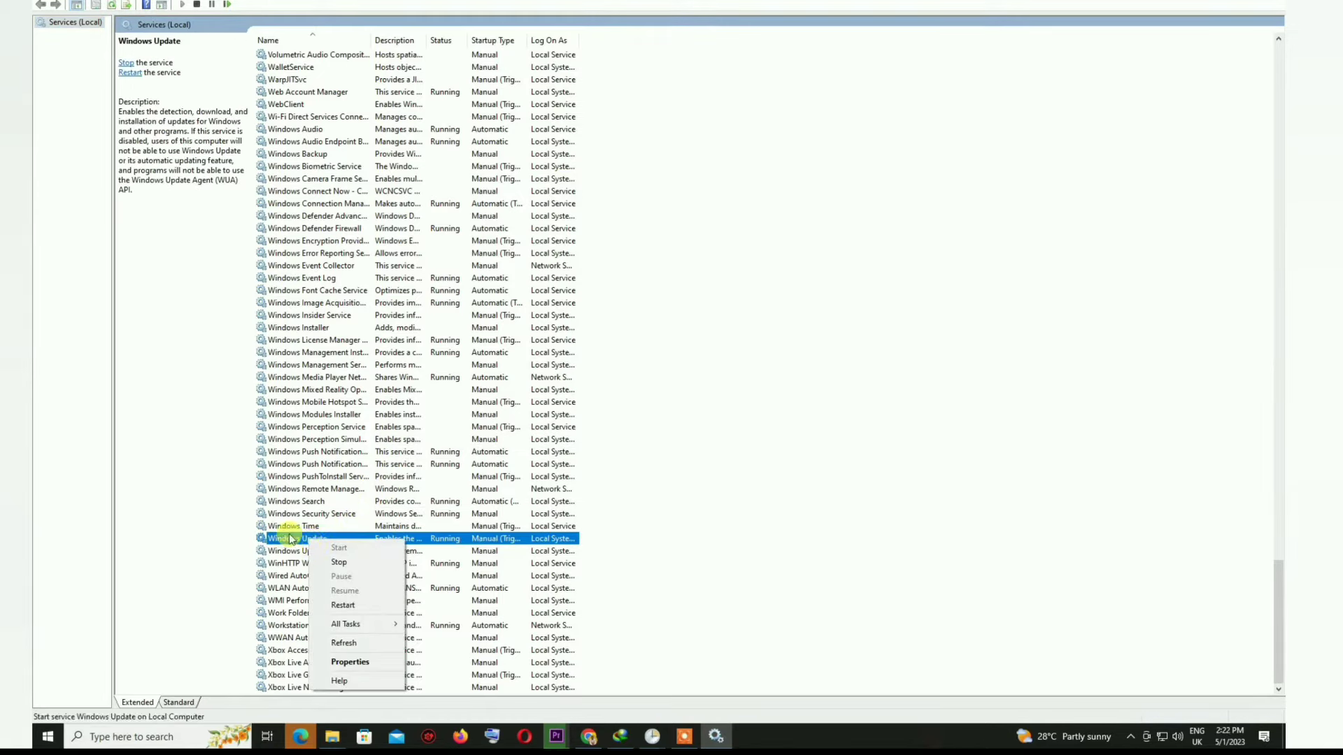
click(290, 539)
double_click(290, 539)
key(Escape)
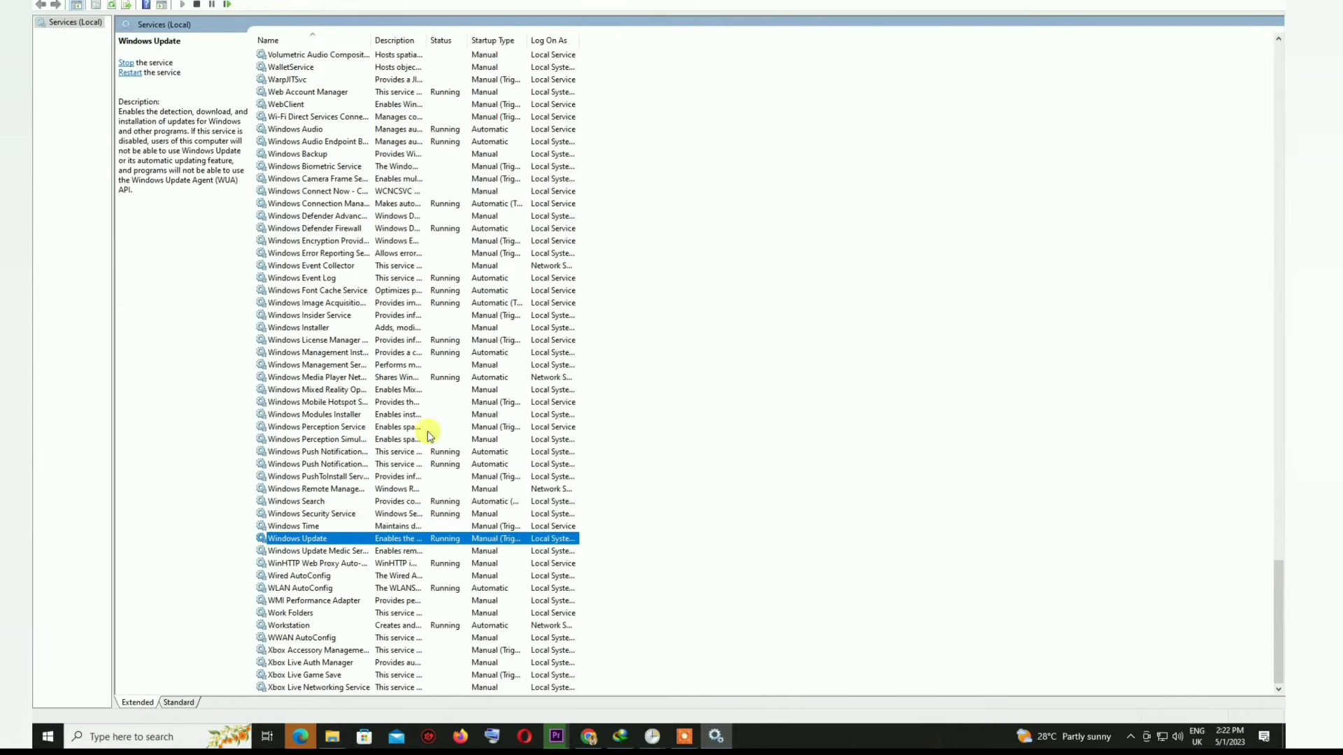
double_click(308, 540)
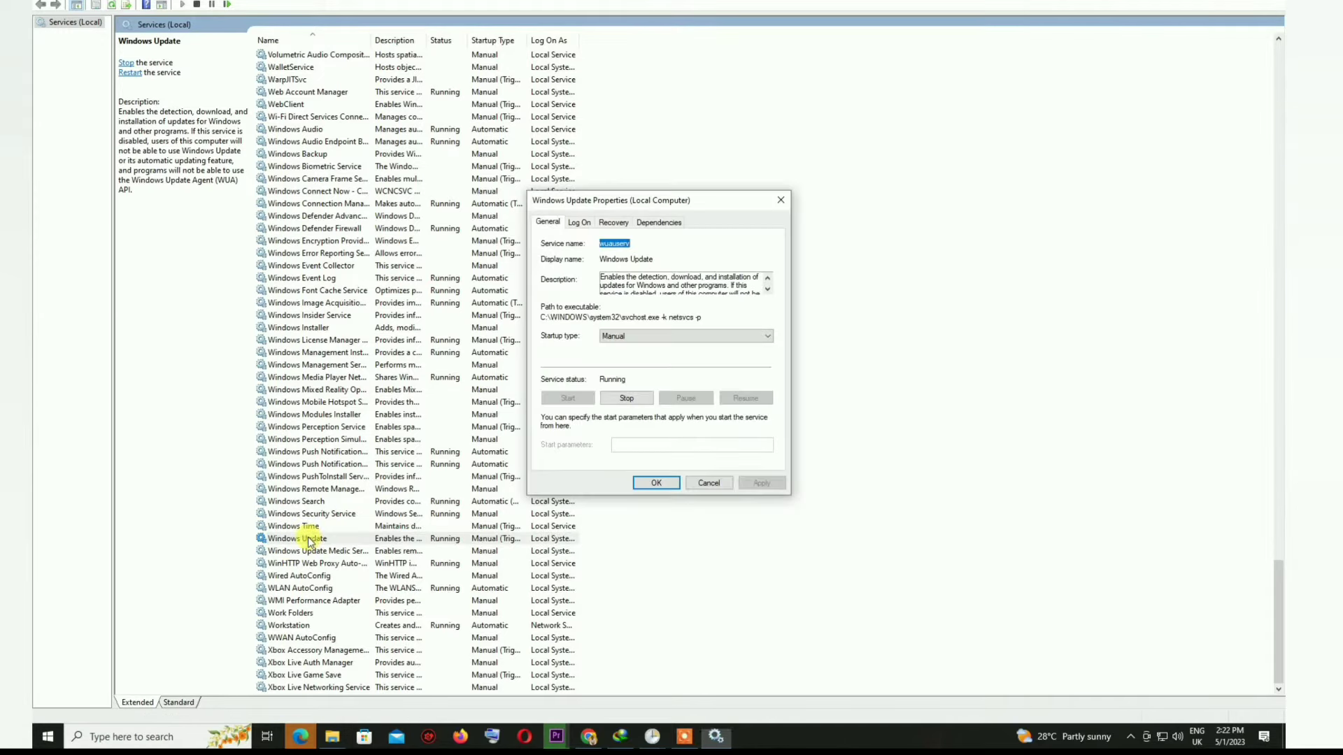
Set the Windows Update service's startup type to Disabled and stop the service, applying the changes
click(643, 337)
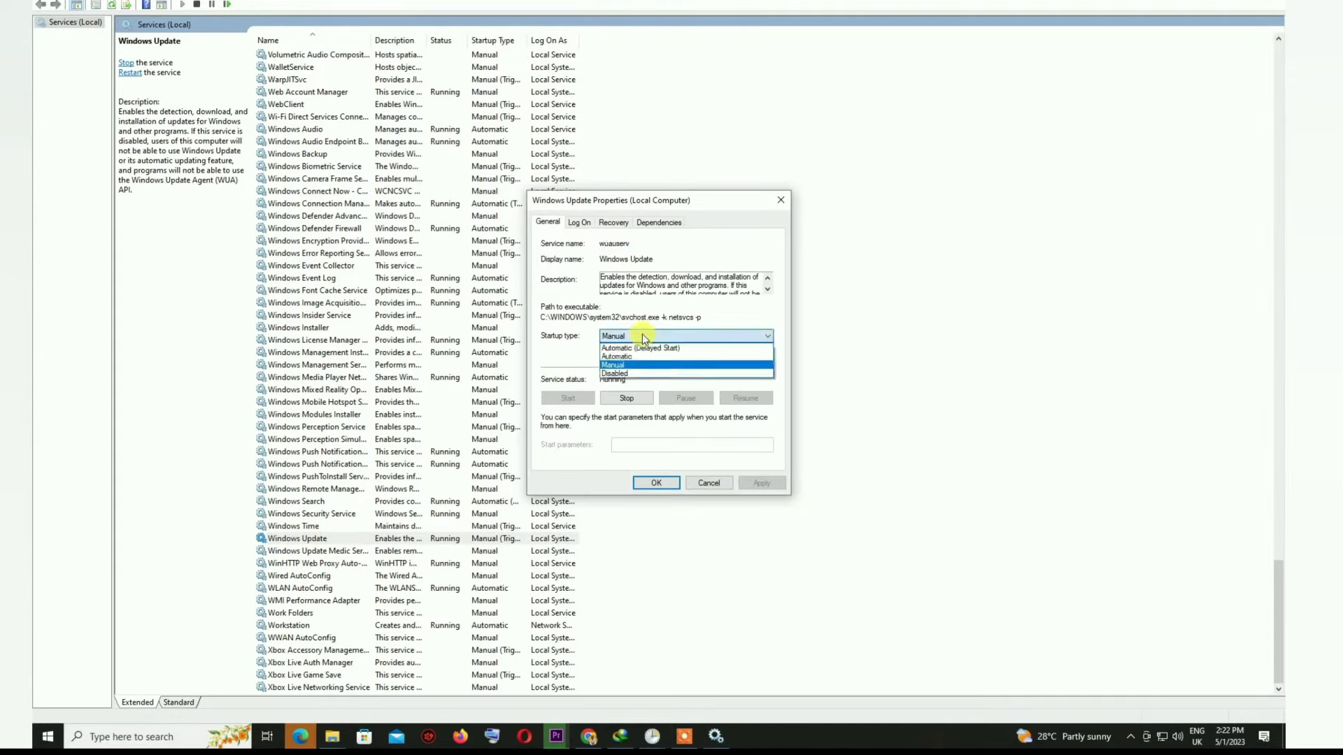
click(621, 374)
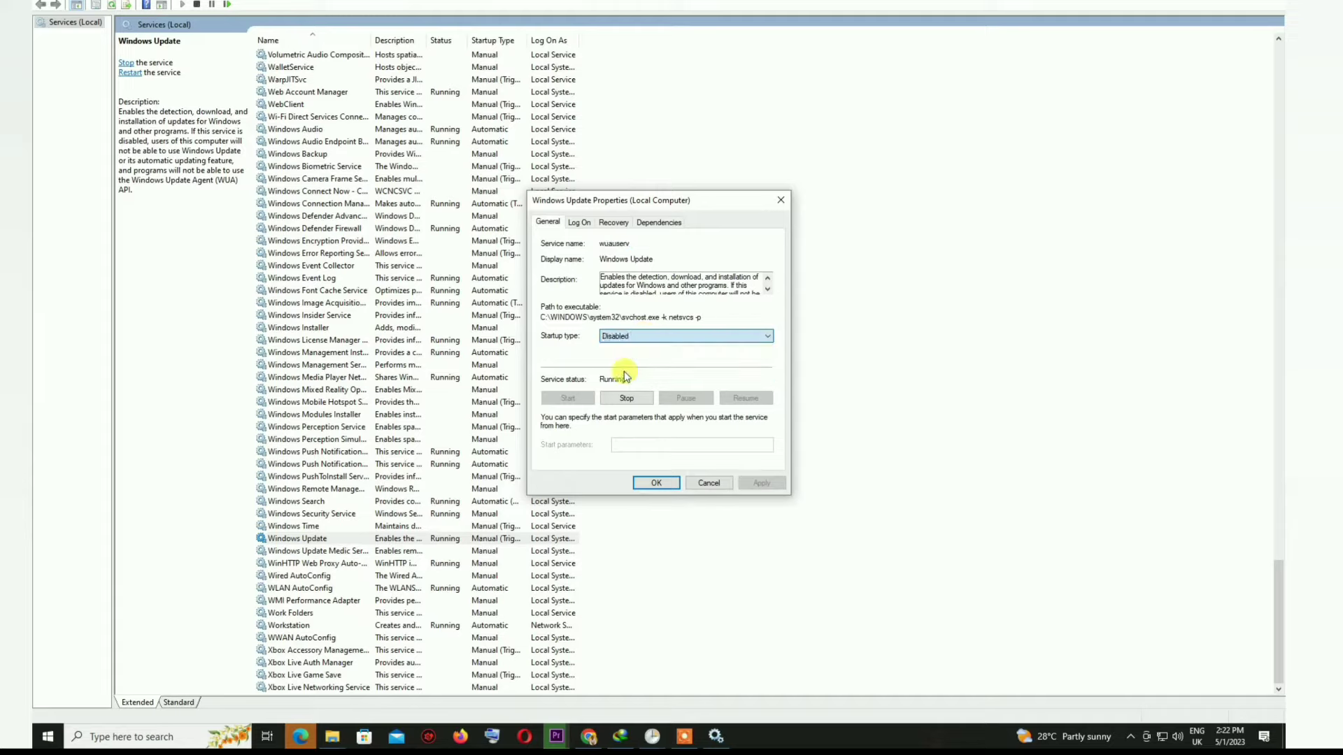
click(626, 398)
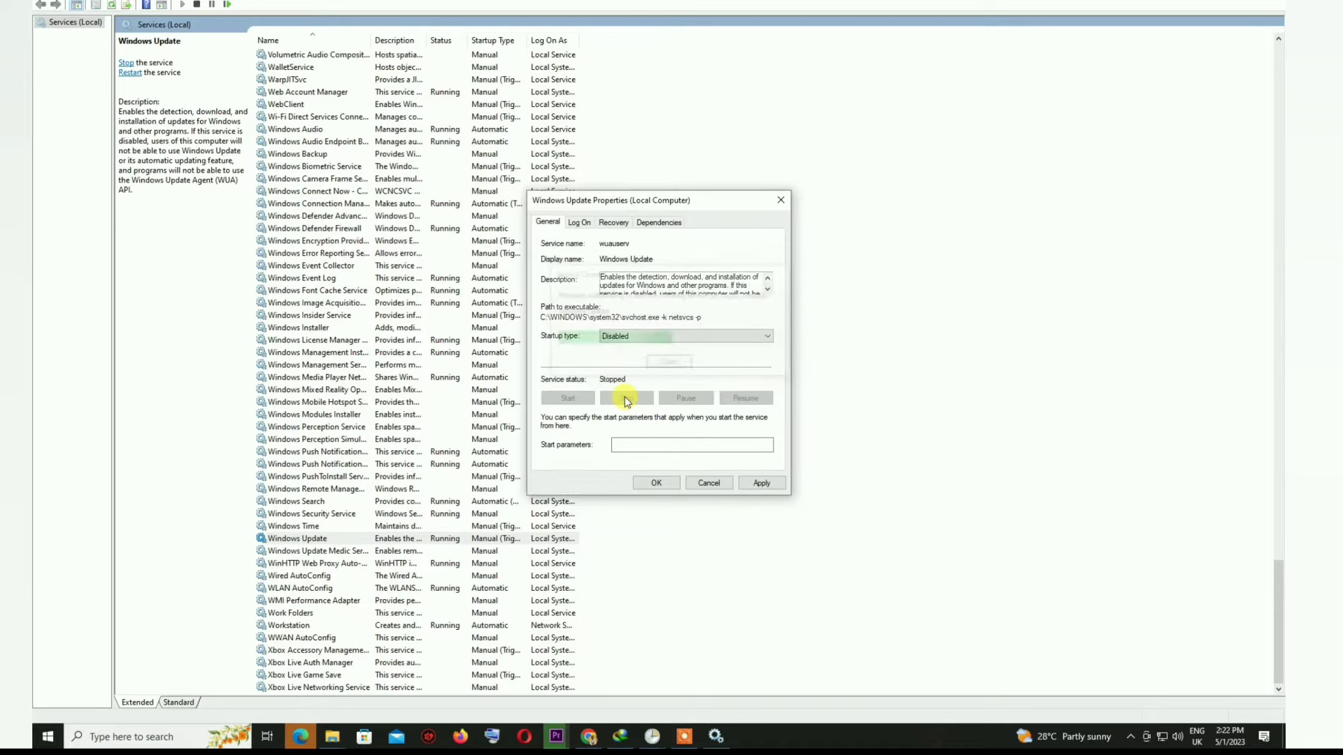
click(762, 484)
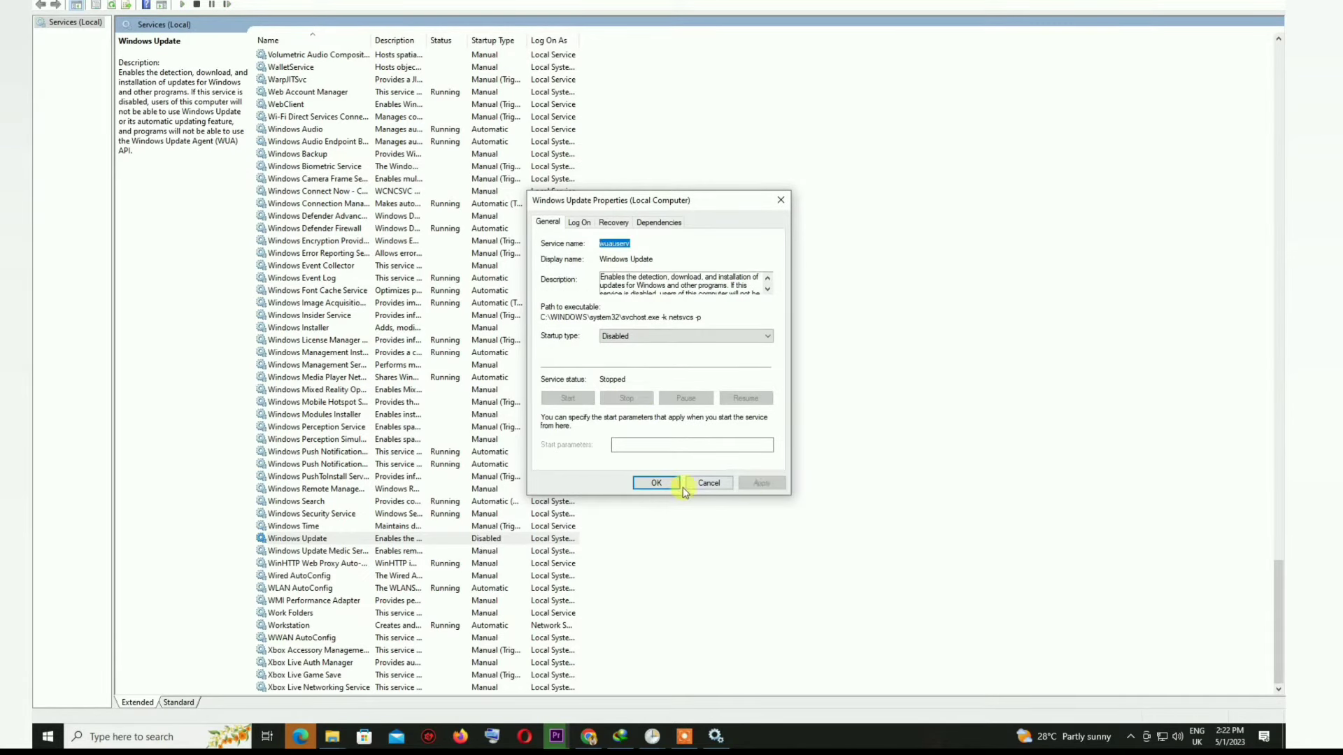
click(657, 482)
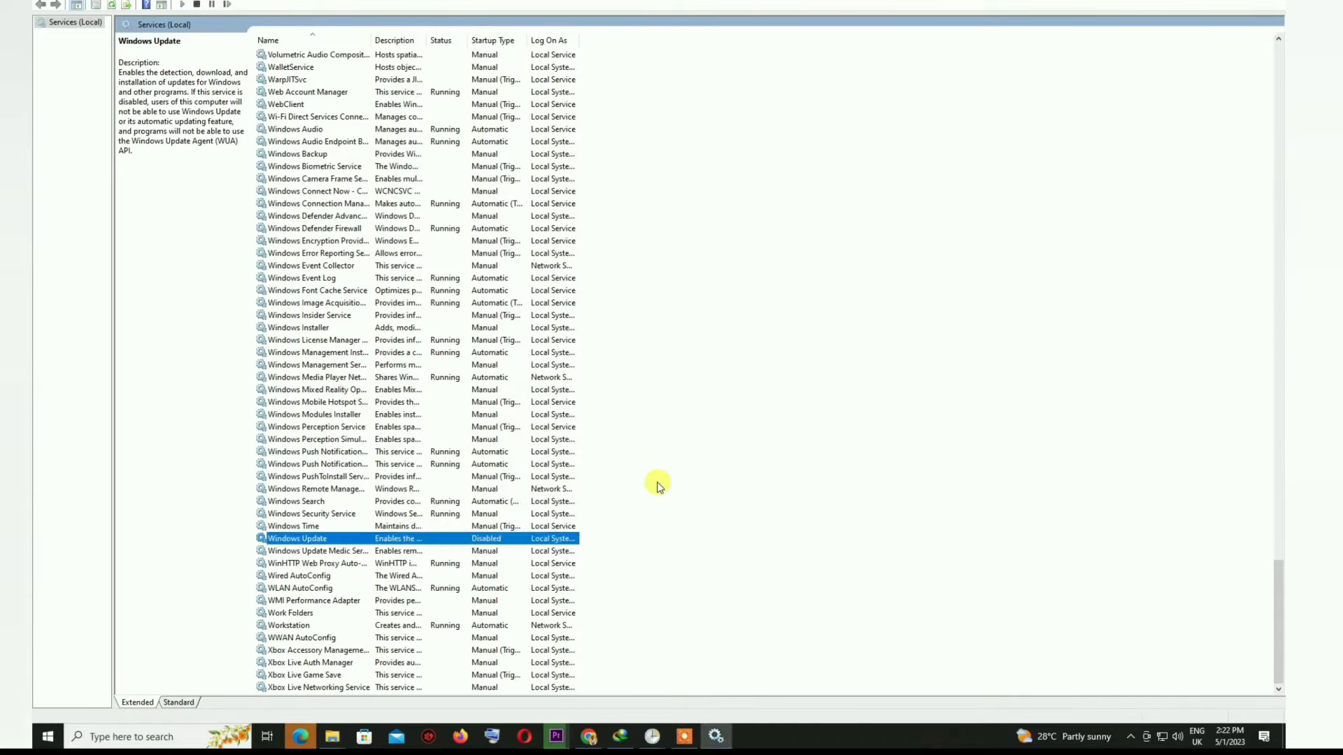
In the Windows Update service's recovery settings, set First failure to Take No Action and Reset fail count after to 999 days
double_click(321, 541)
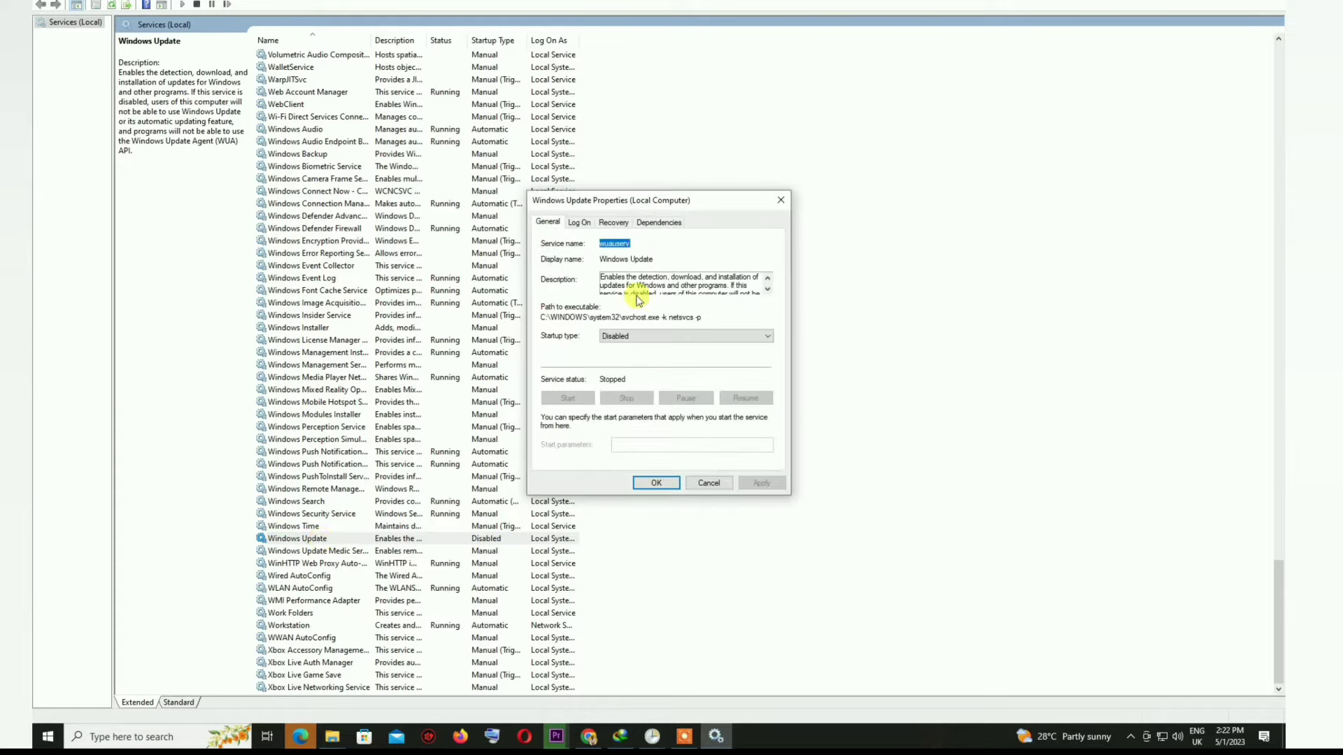
click(621, 224)
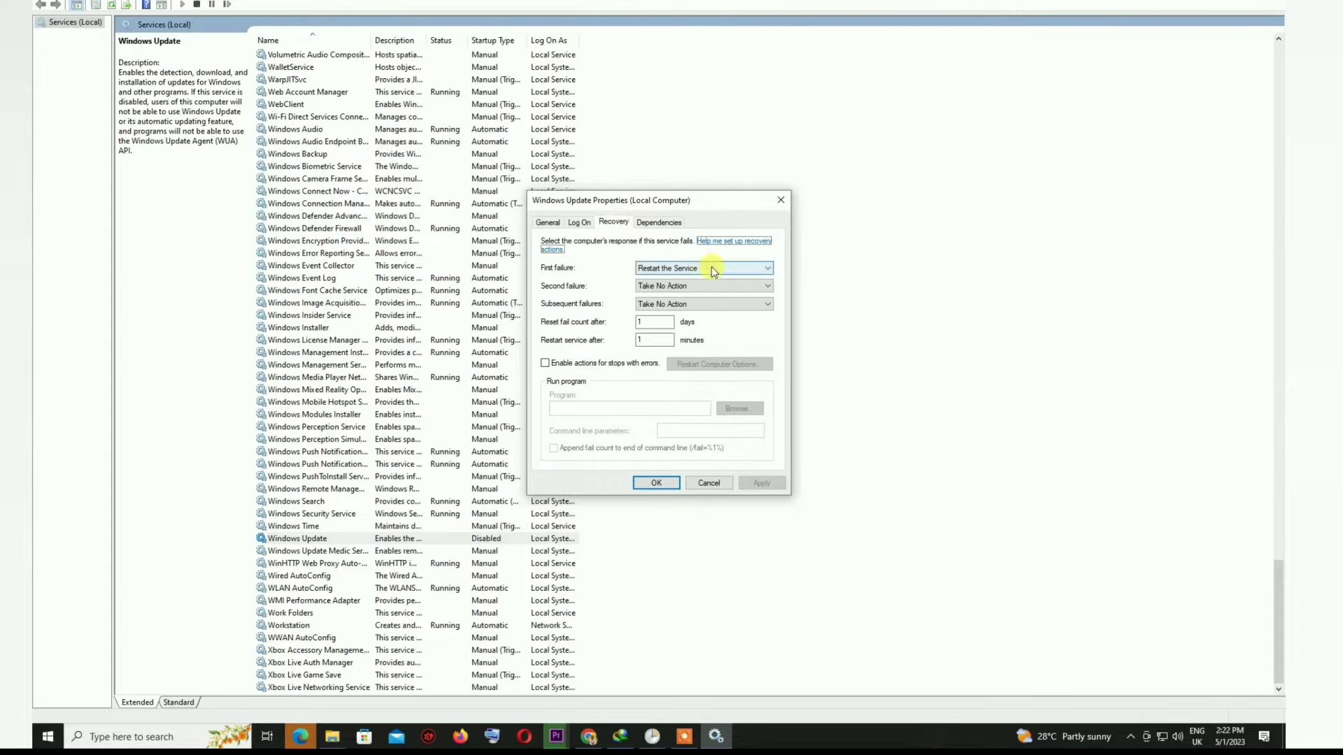
click(735, 269)
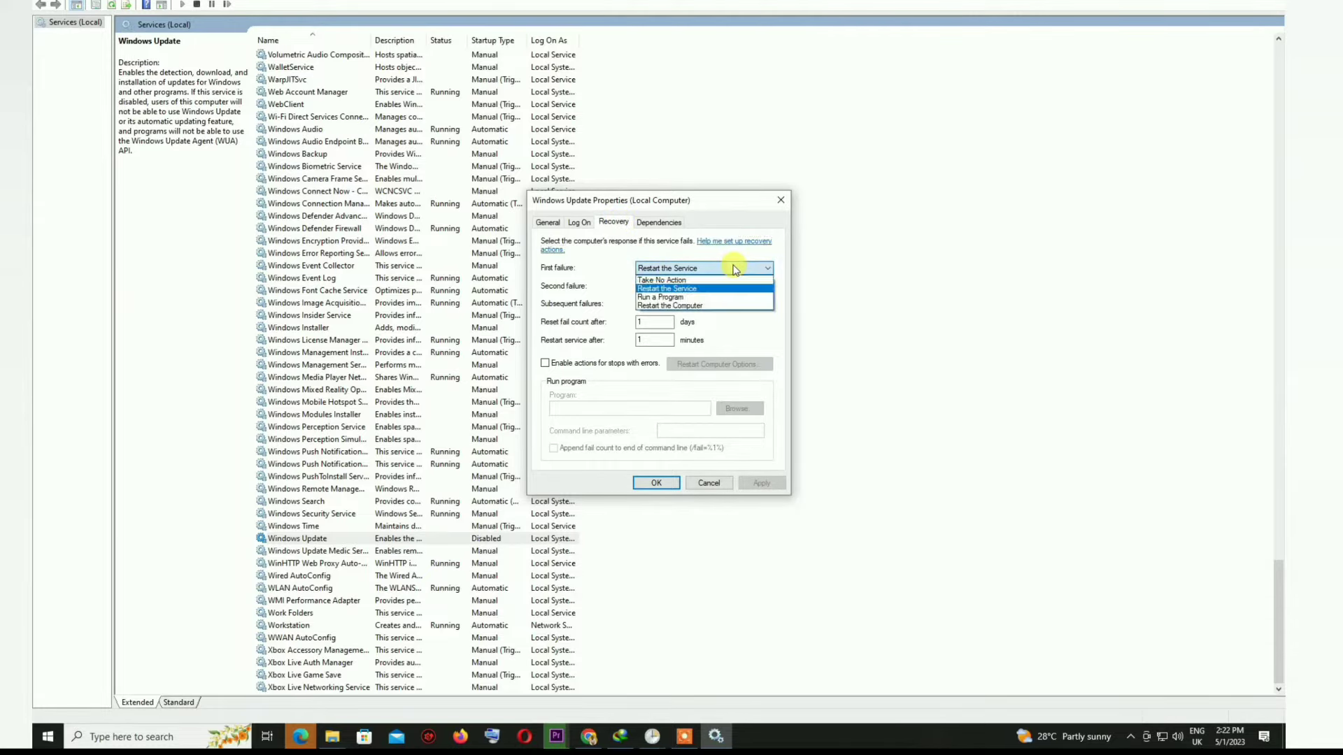
click(674, 282)
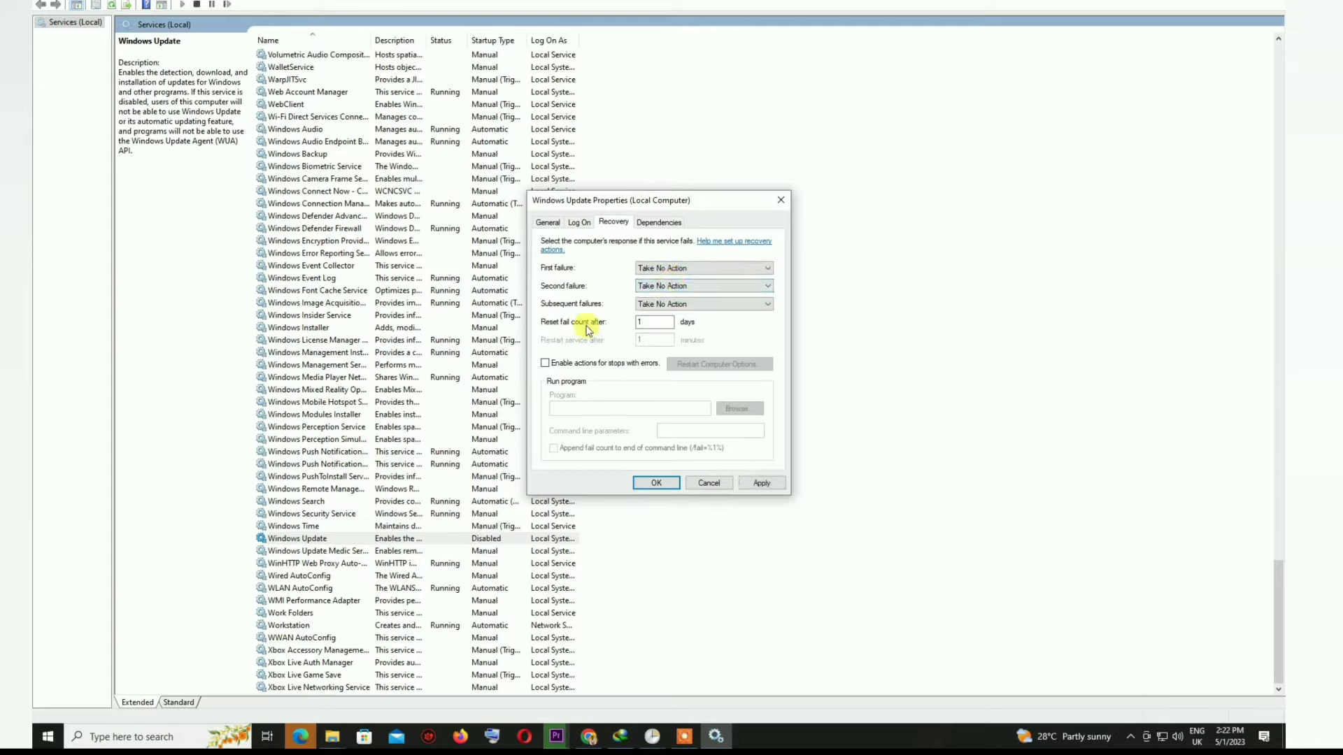
double_click(640, 323)
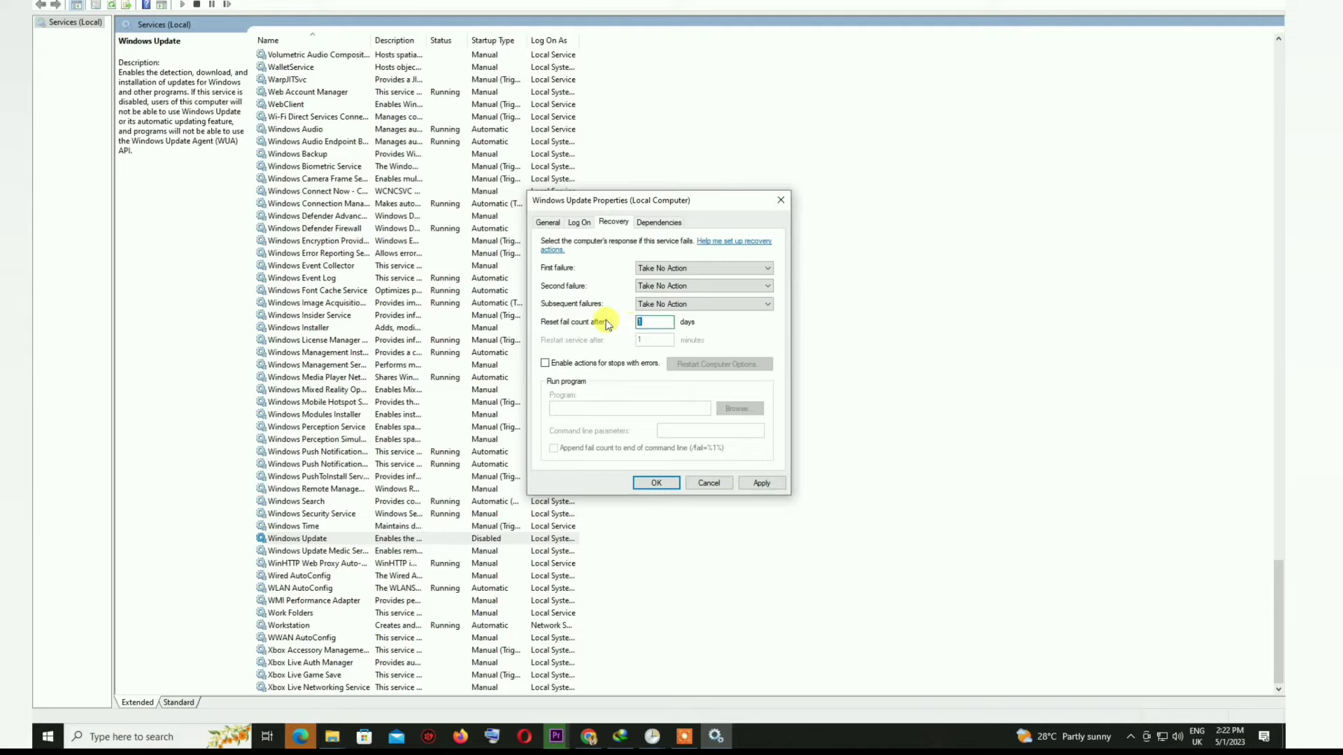
text(999)
click(762, 483)
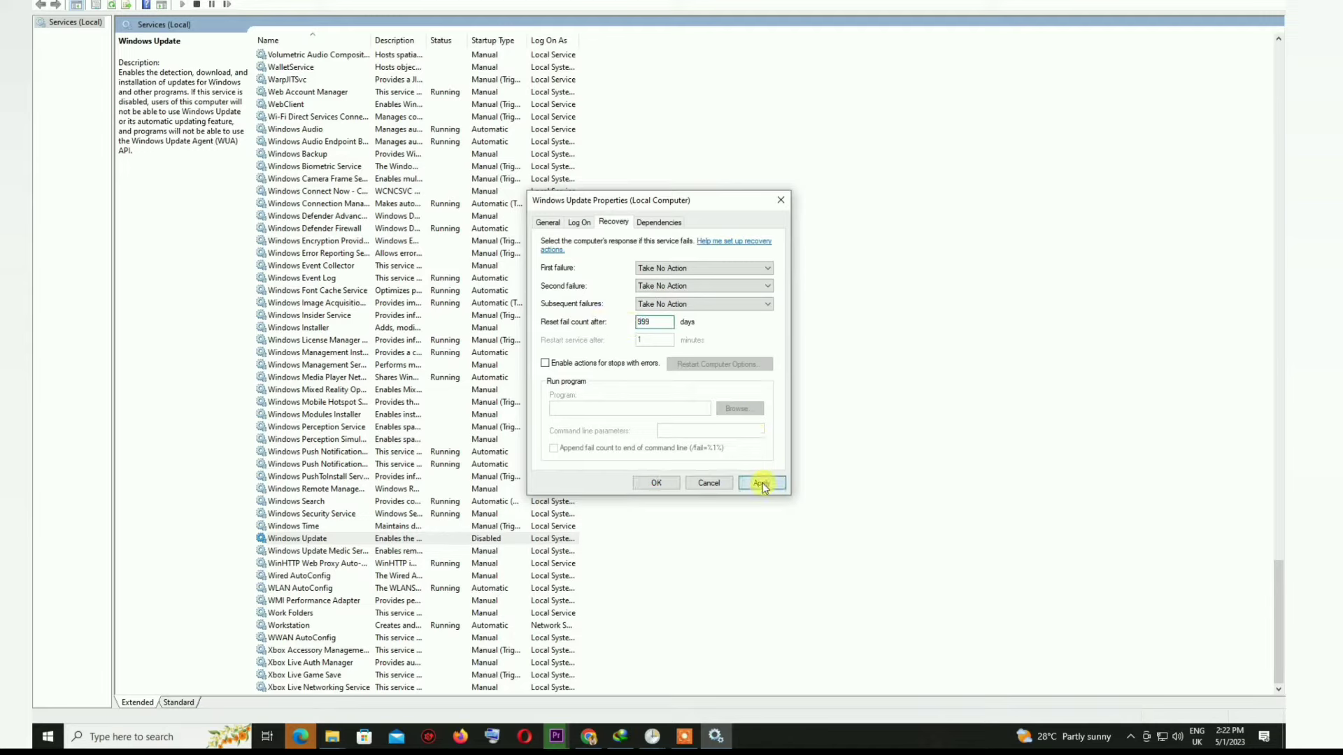
click(656, 483)
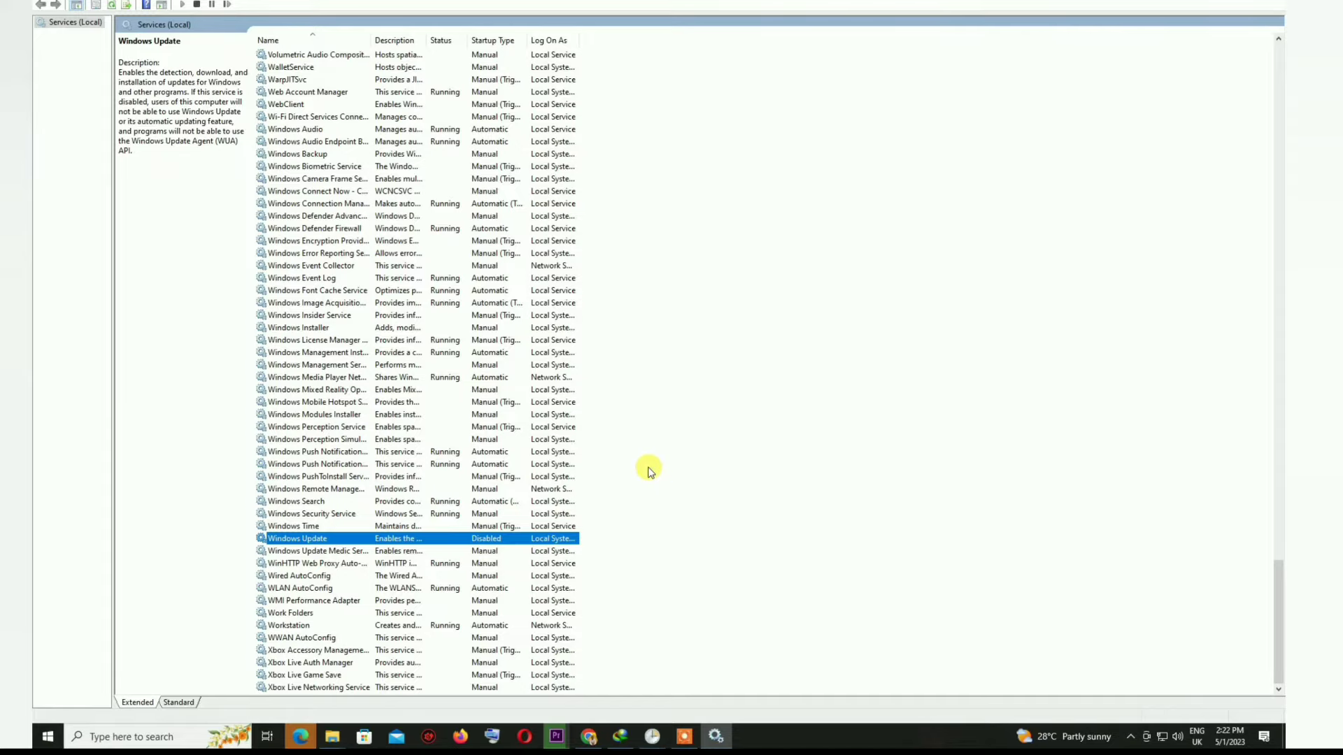
Leave the services window, search Windows for "task scheduler" and open the Task Scheduler app
click(1218, 8)
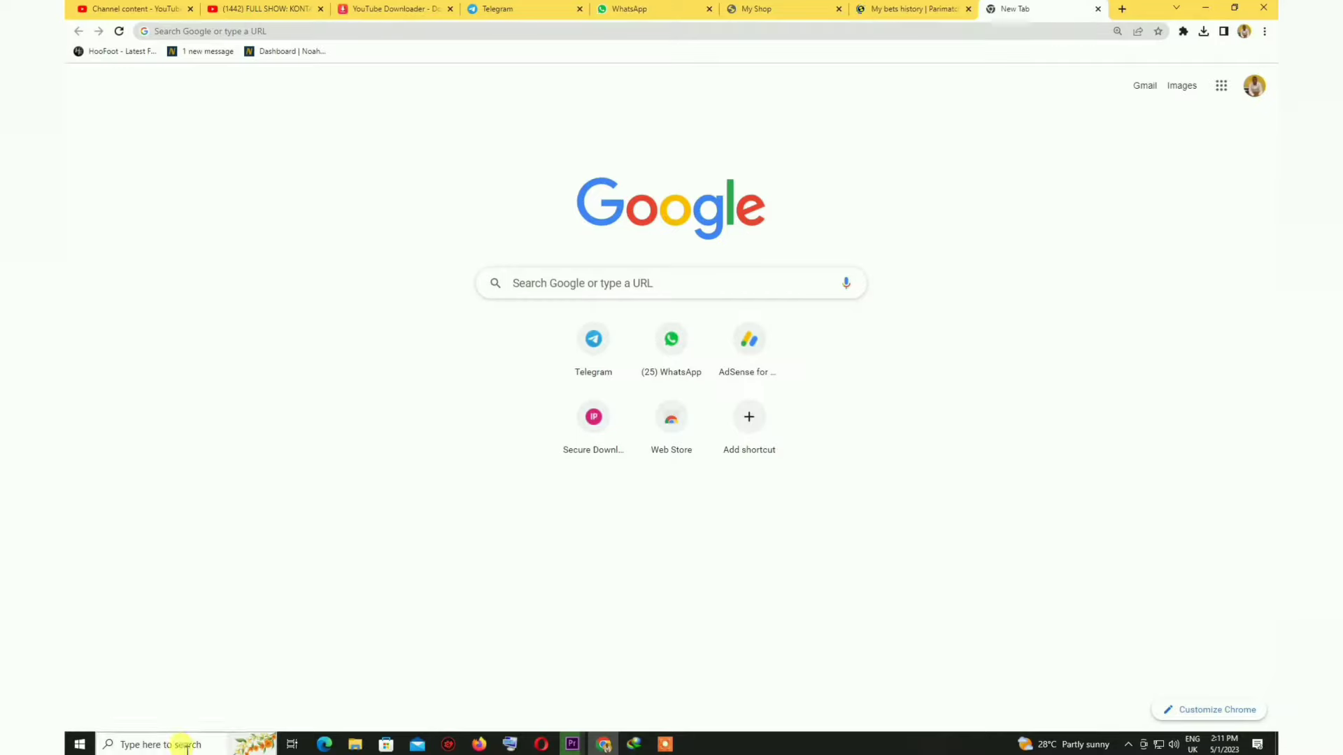
click(187, 747)
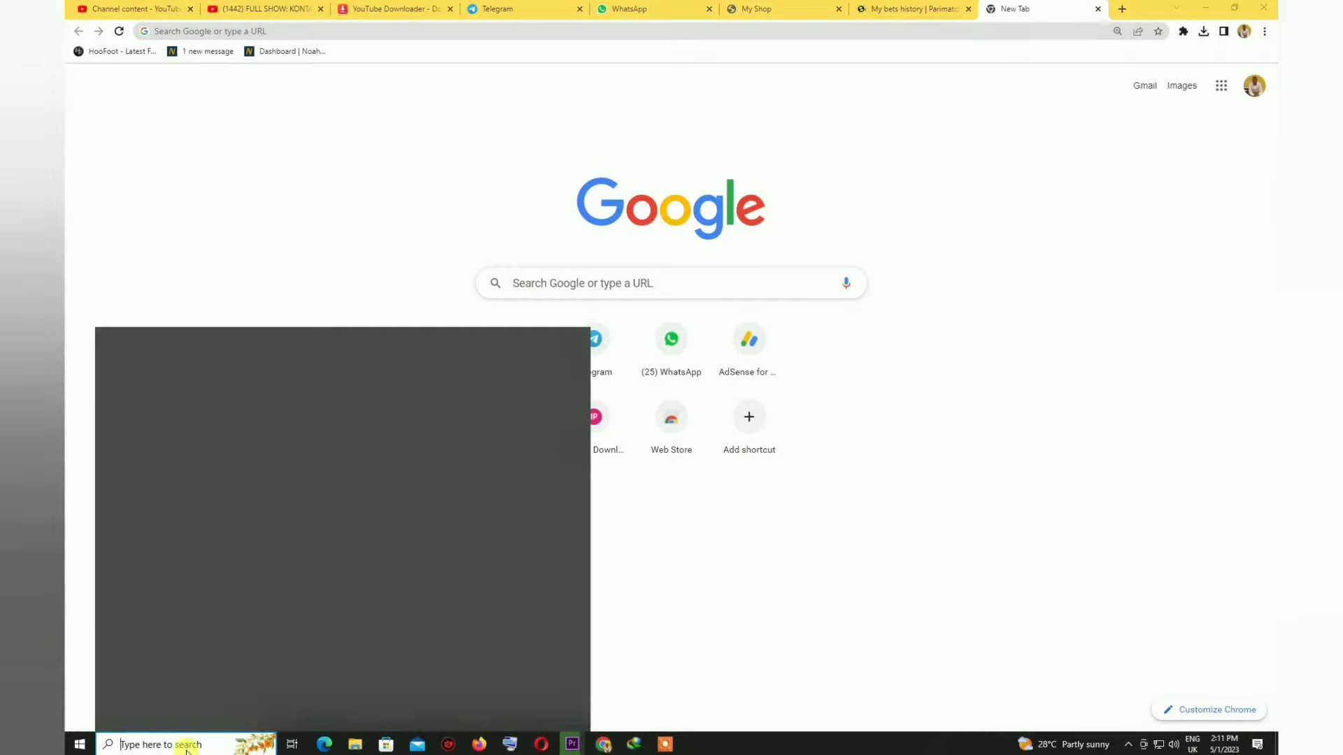
text(task)
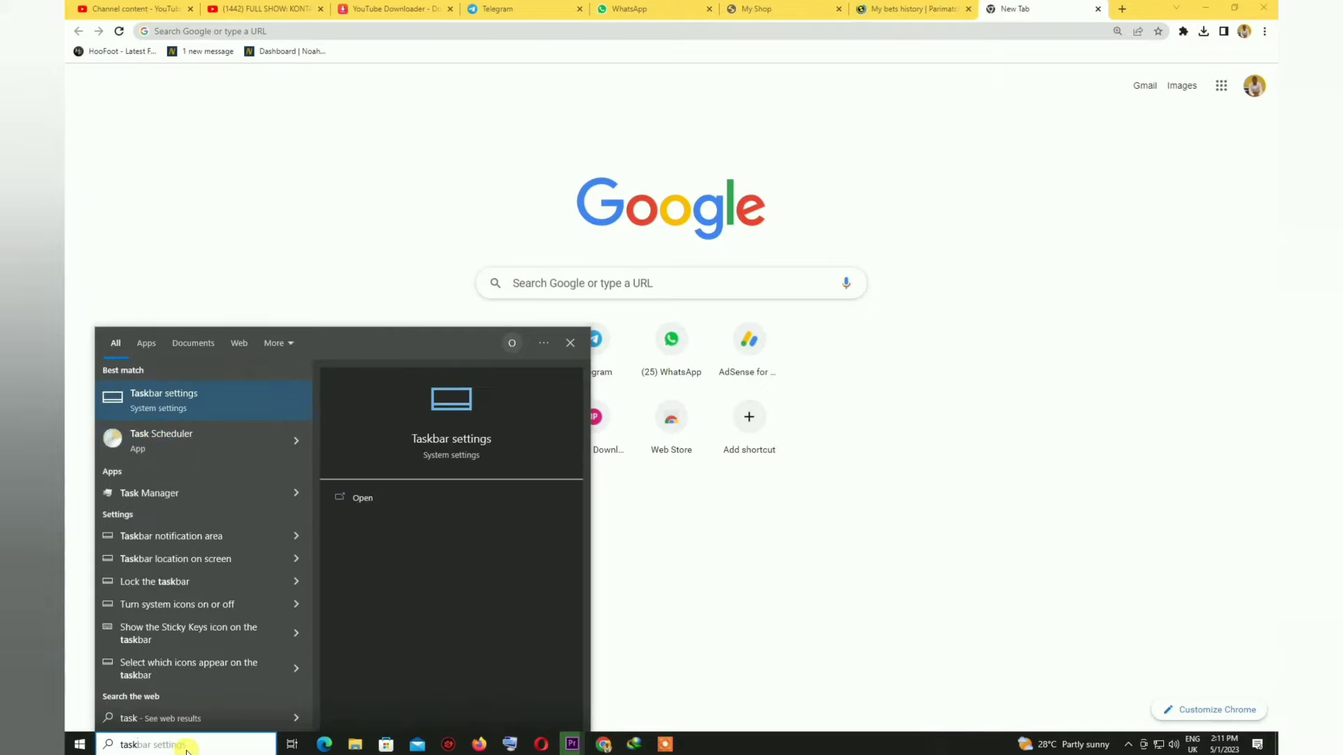
text(s)
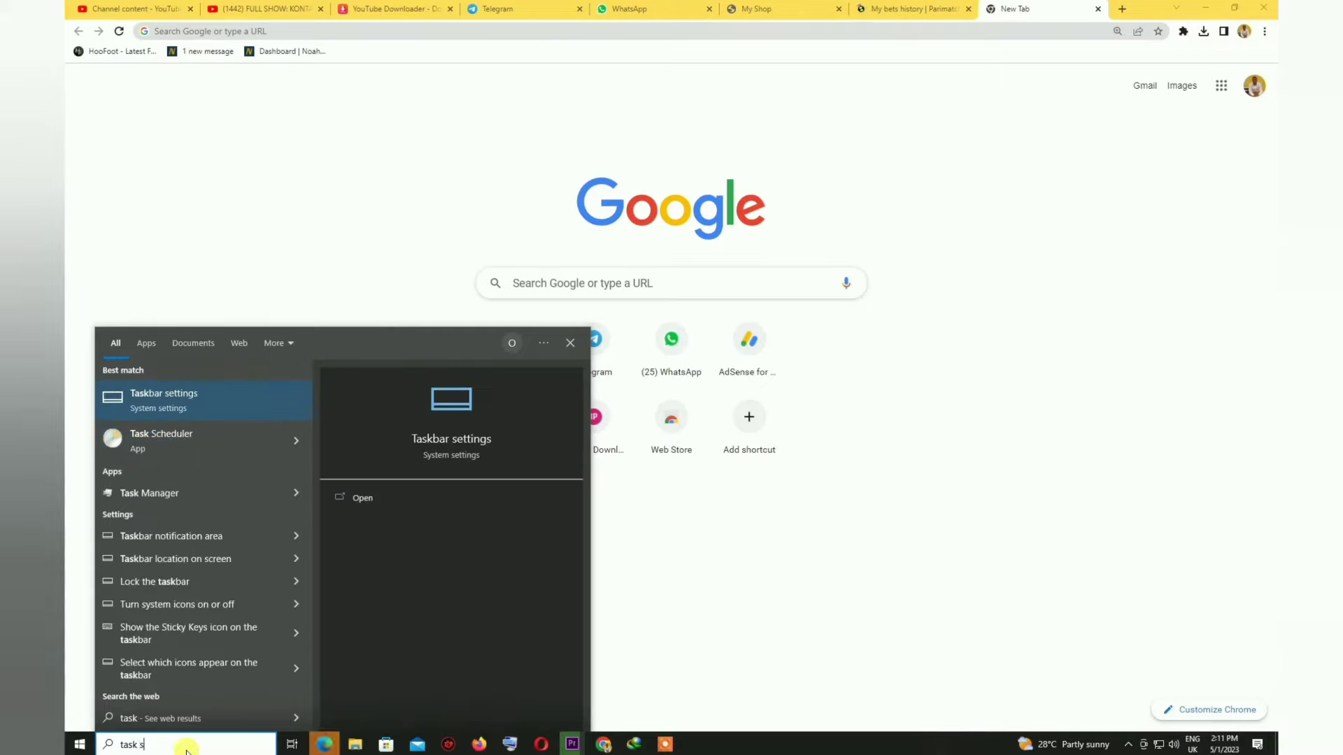
text(cheduler)
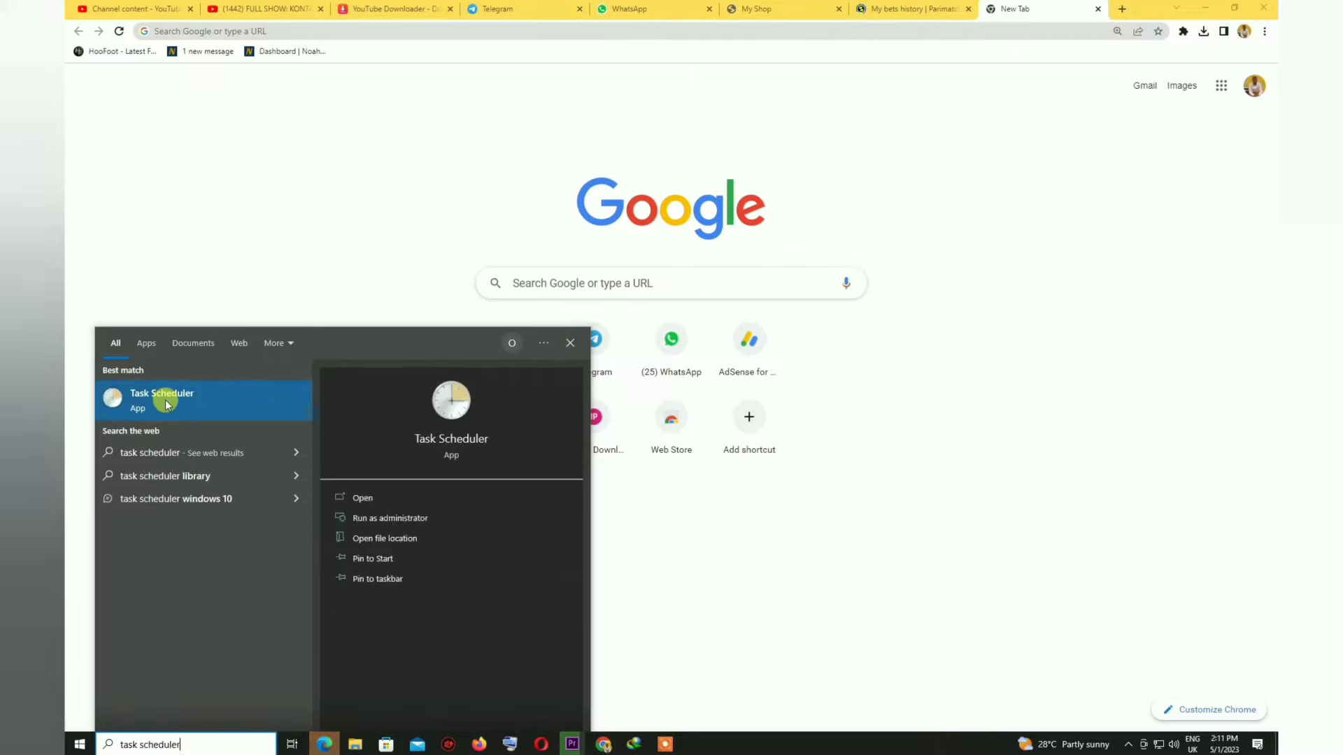
click(375, 518)
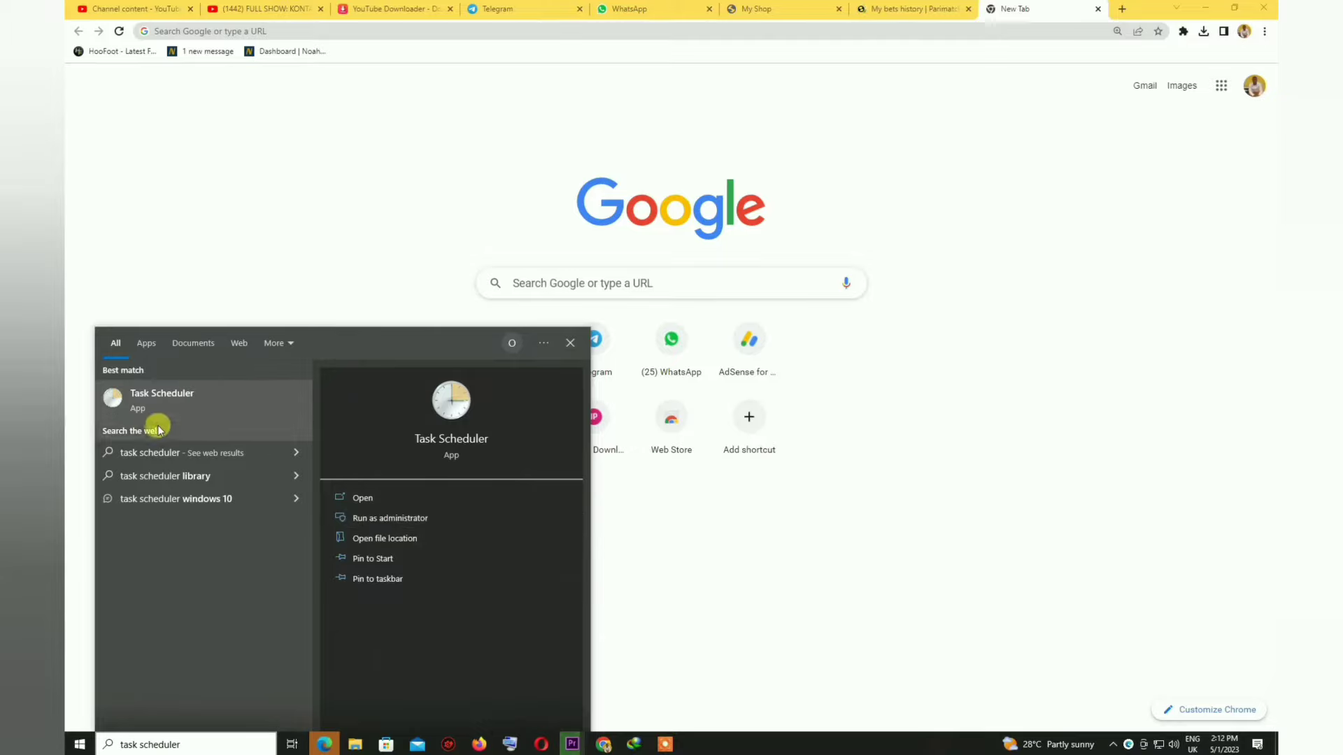
click(191, 401)
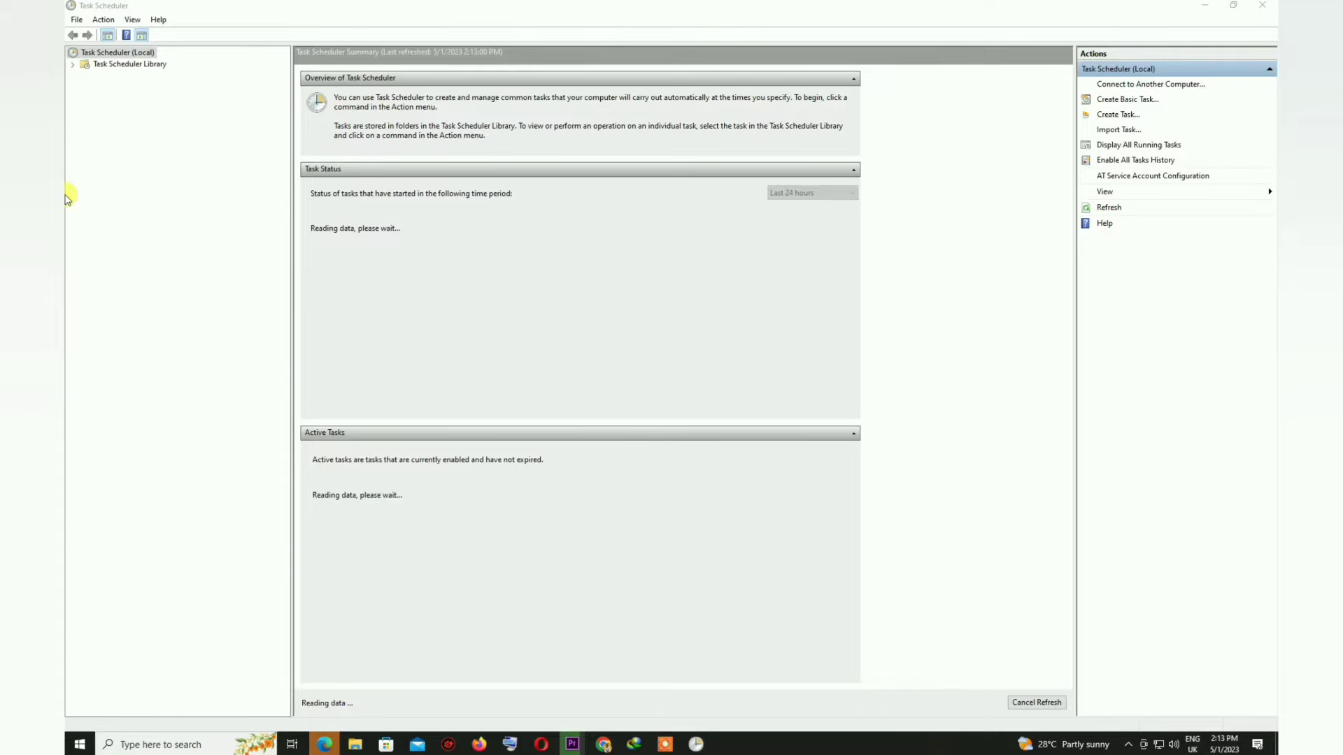
Open the WindowsUpdate folder within Microsoft > Windows in the Task Scheduler Library
click(72, 65)
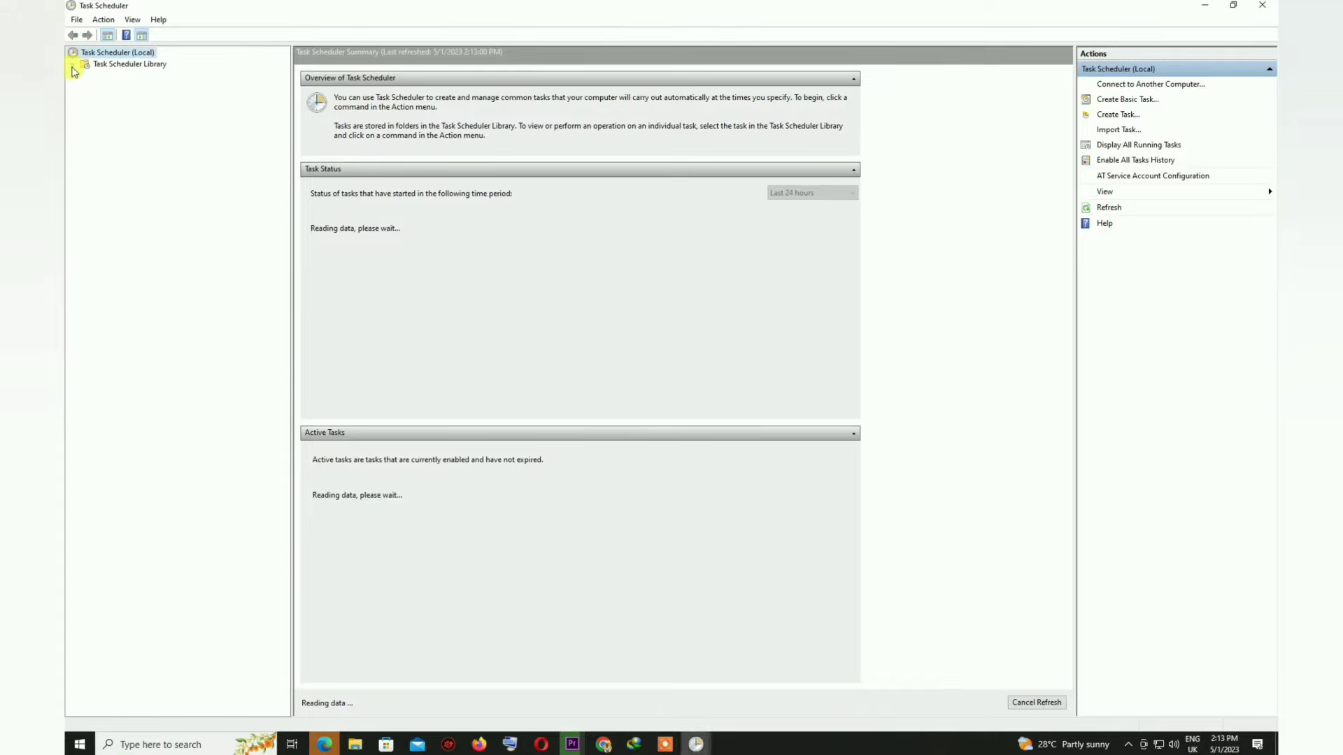
click(84, 77)
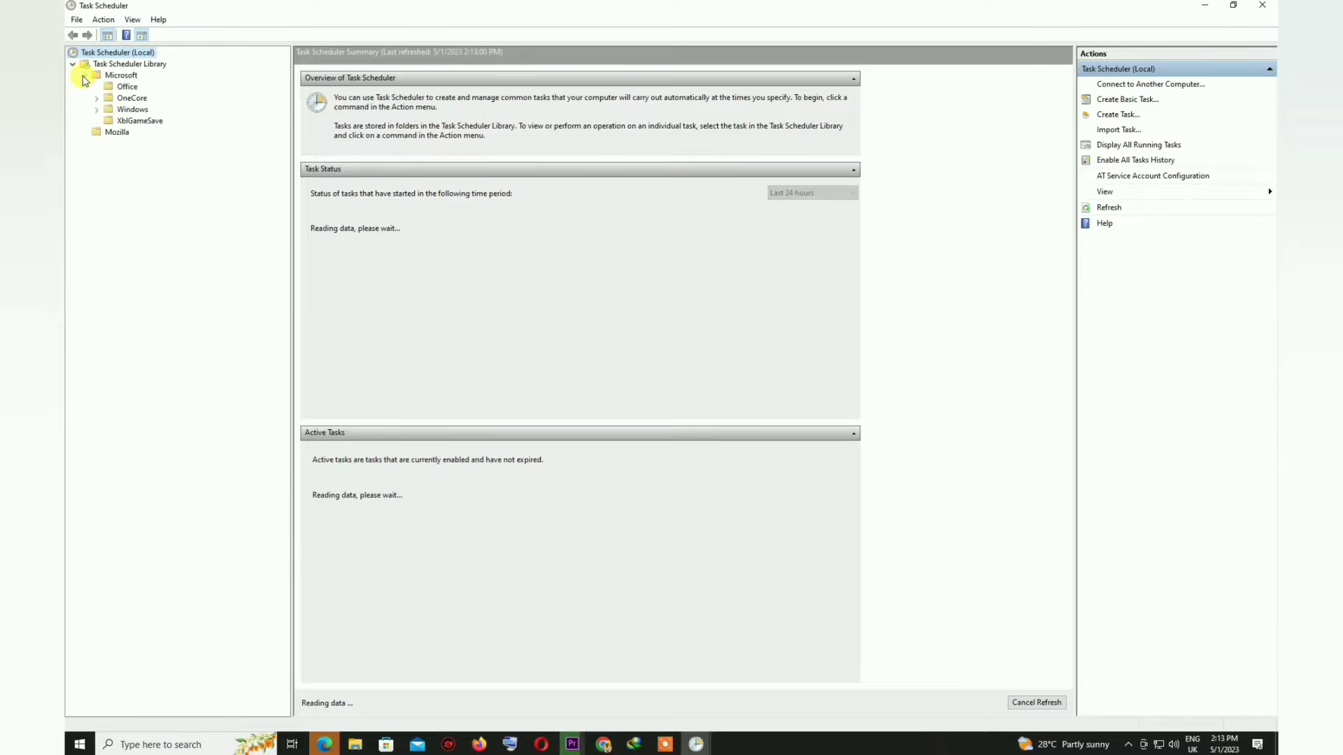
click(96, 110)
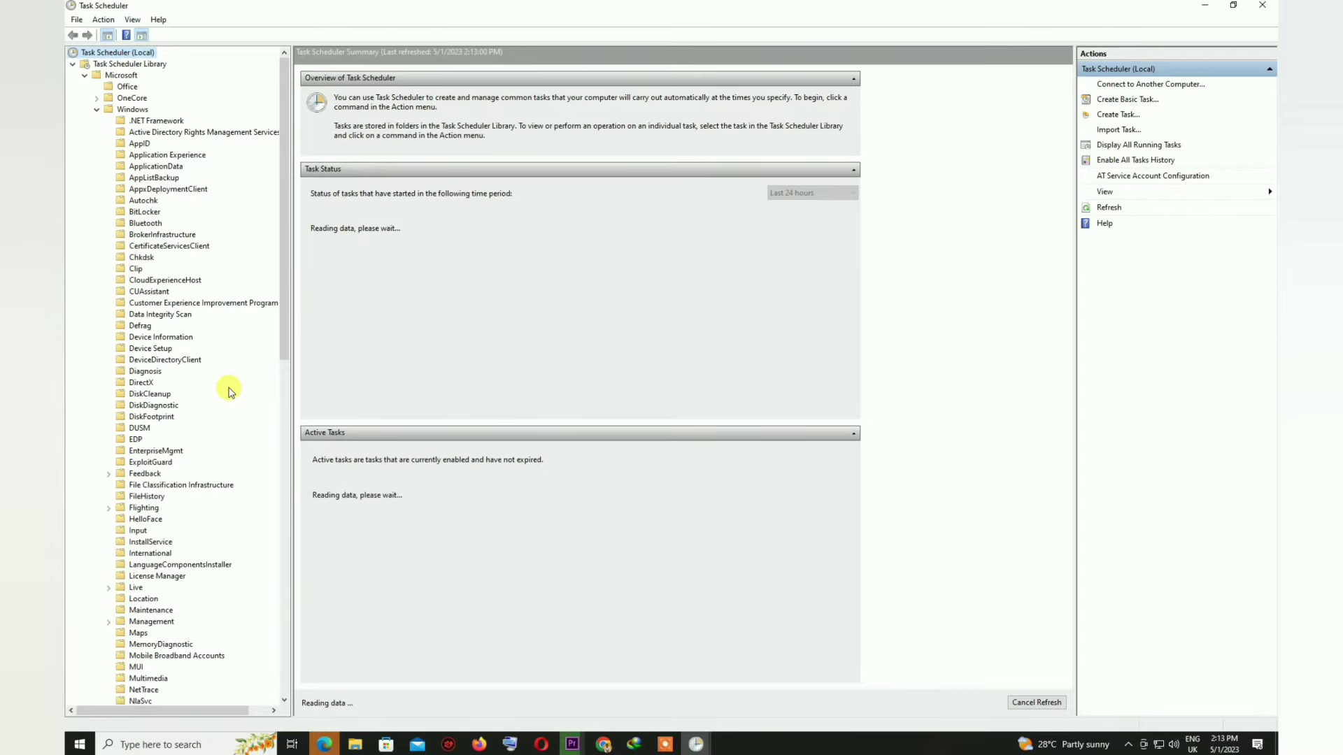
scroll(229, 391, down, 5)
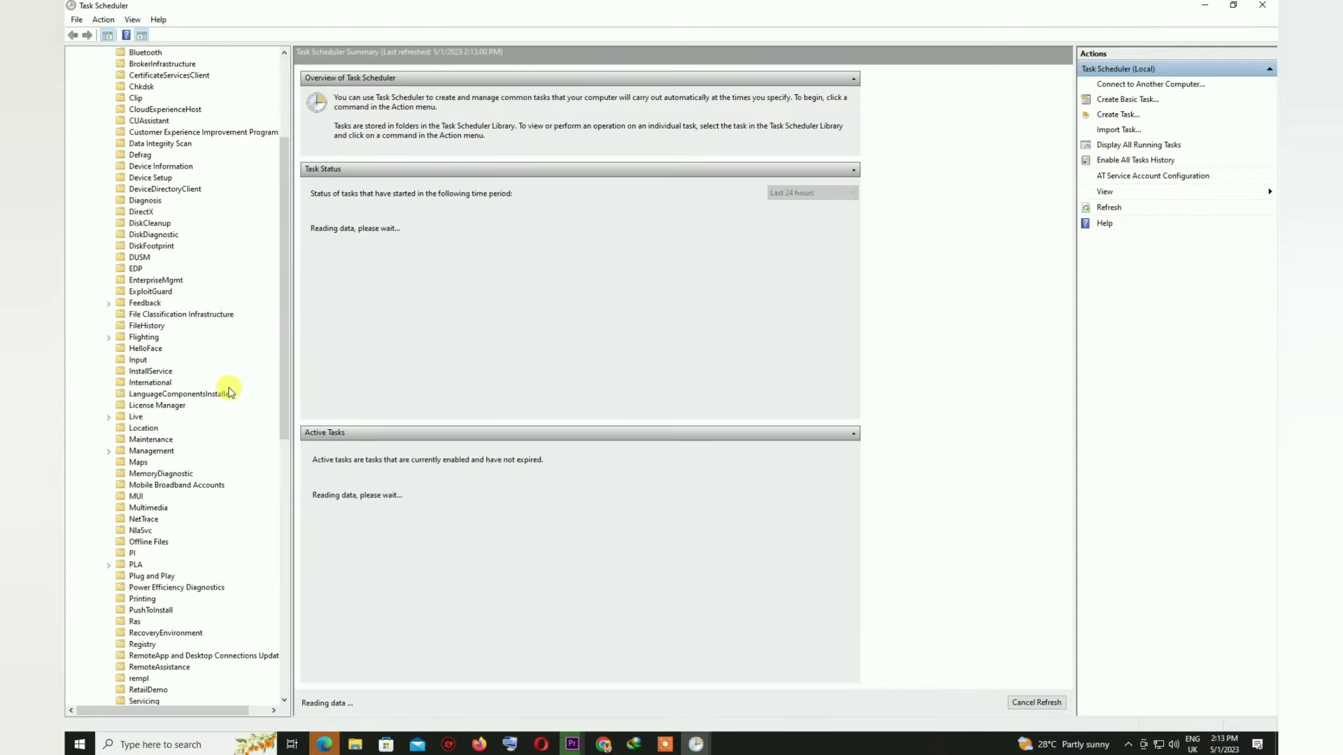
scroll(229, 390, down, 8)
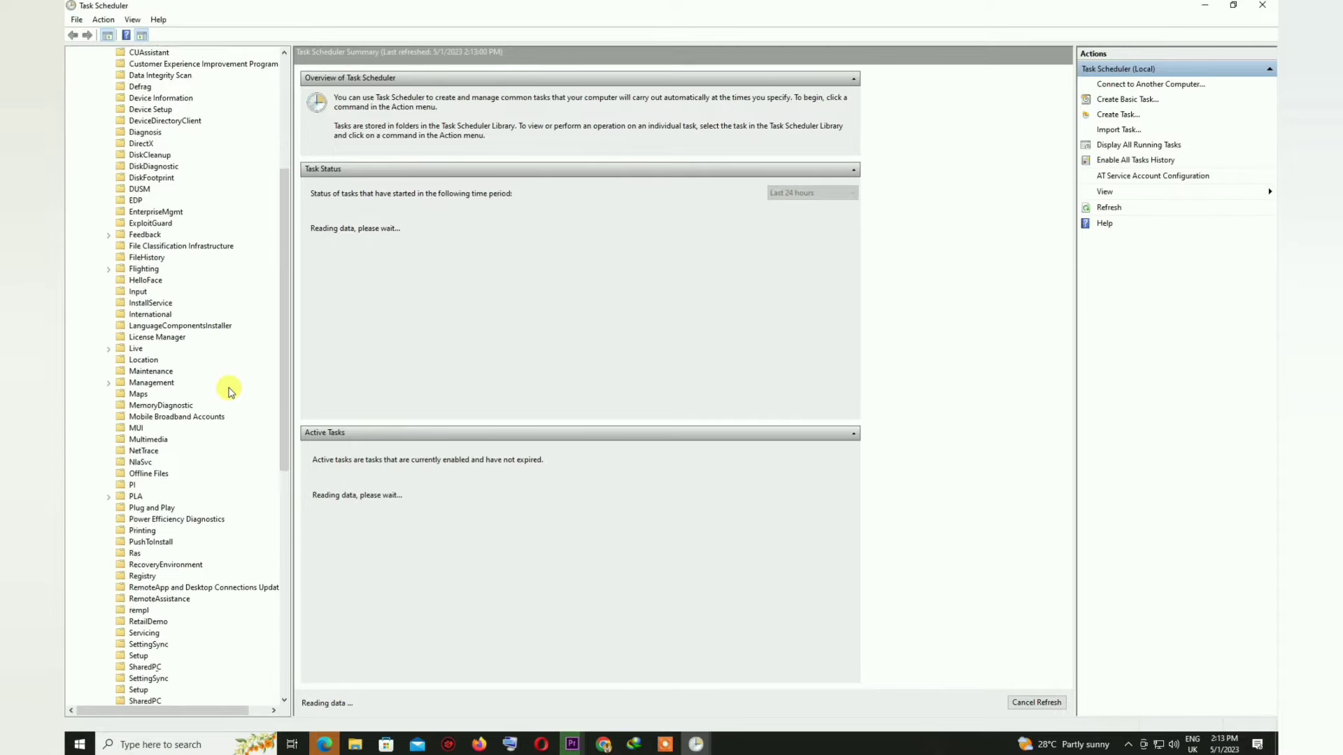
scroll(229, 390, down, 2)
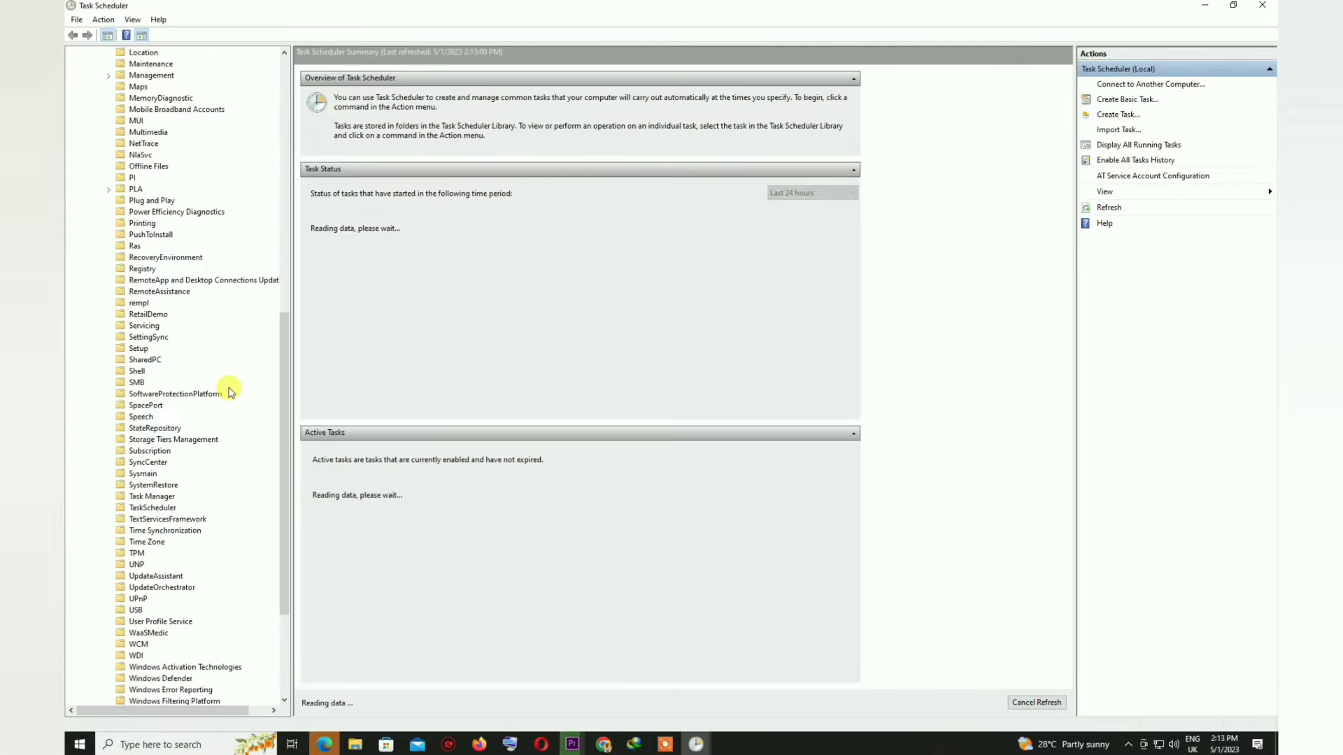
scroll(230, 391, down, 2)
scroll(230, 392, down, 3)
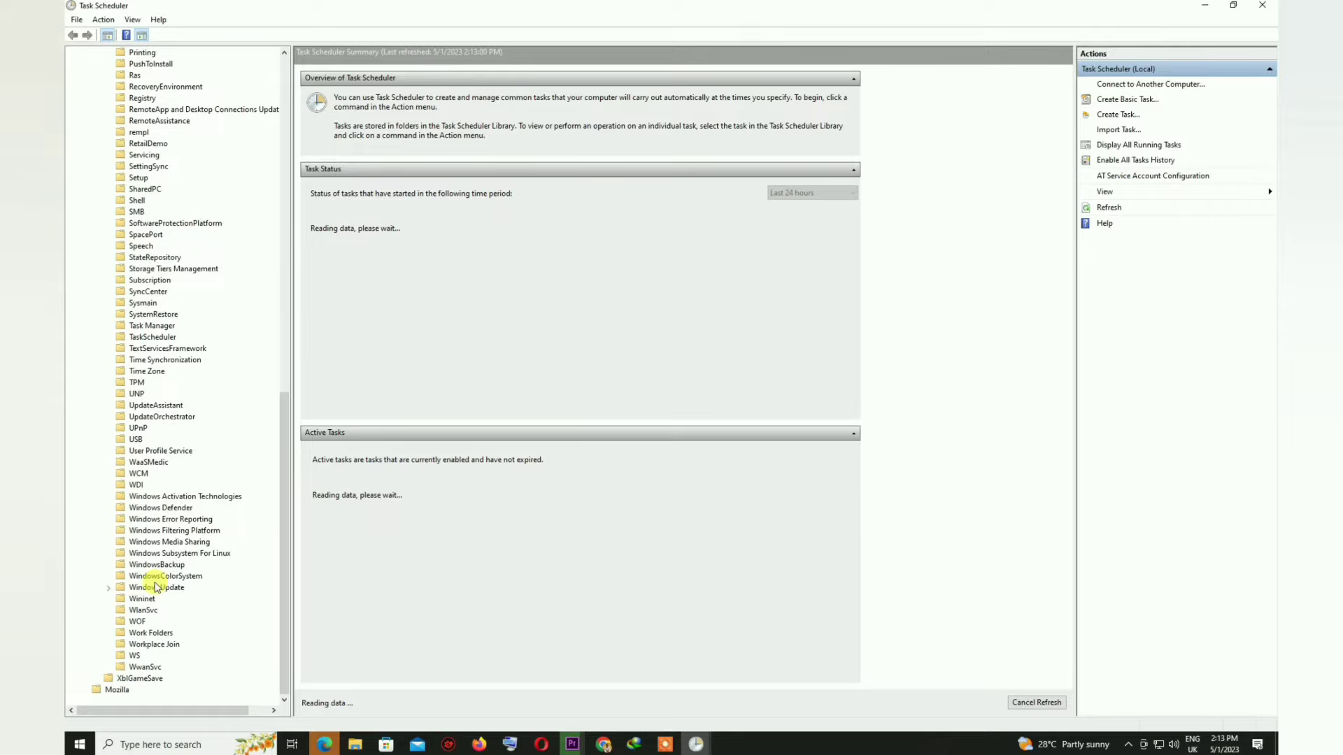
click(156, 587)
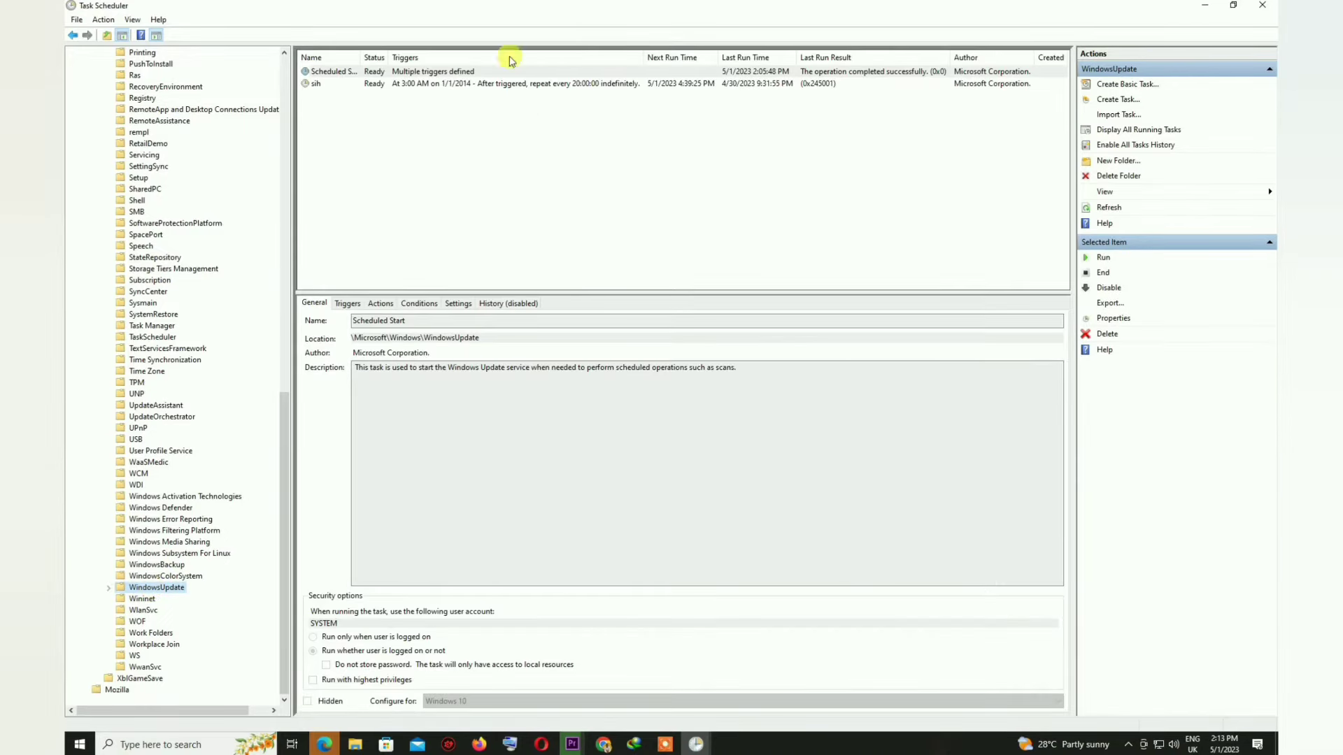
Disable the Scheduled Start task in the WindowsUpdate folder
click(435, 73)
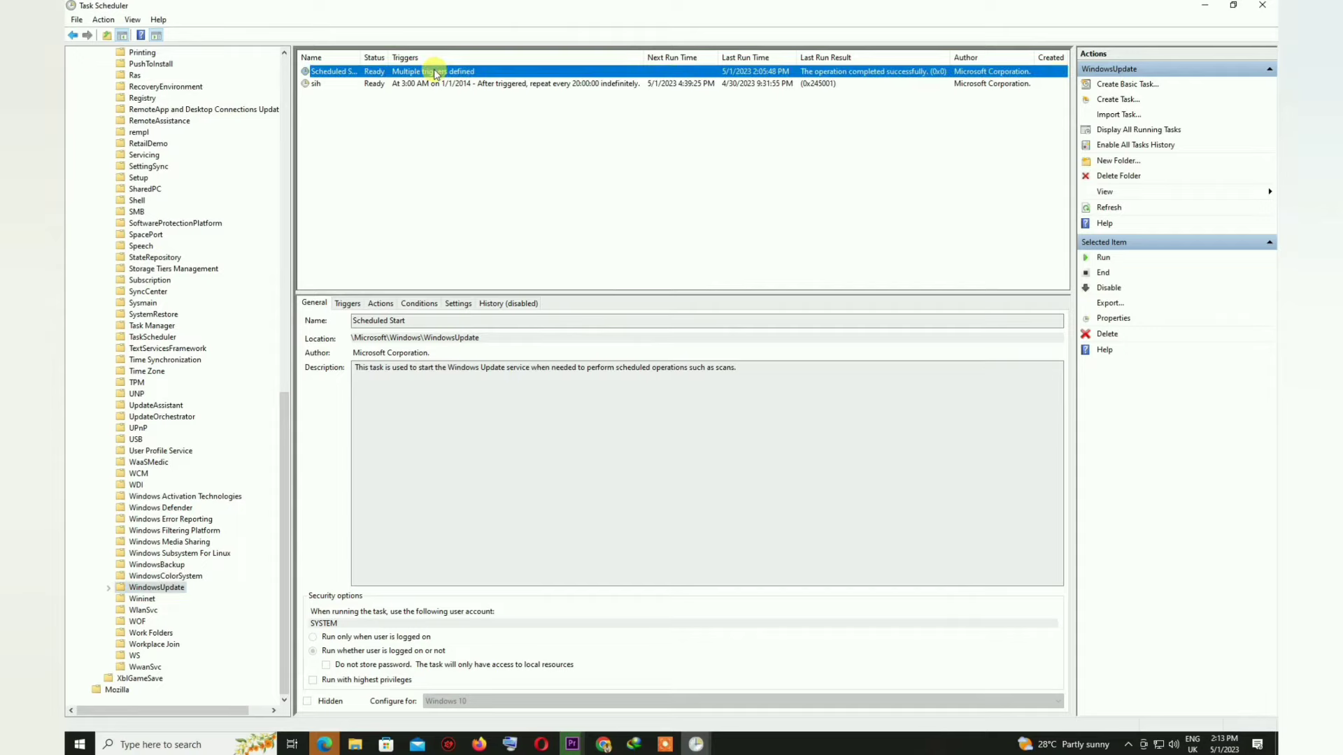
right_click(434, 74)
click(467, 106)
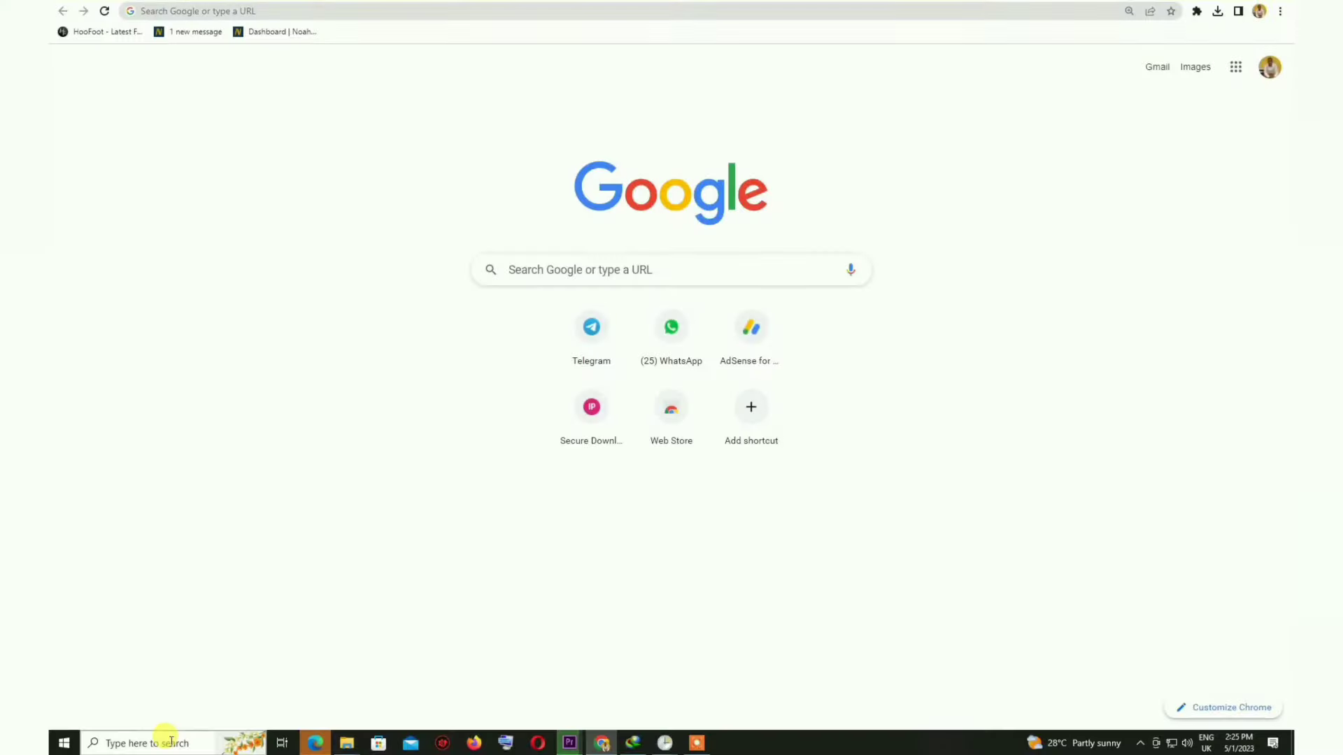
Search Windows for "reged" and open the Registry Editor app
click(171, 744)
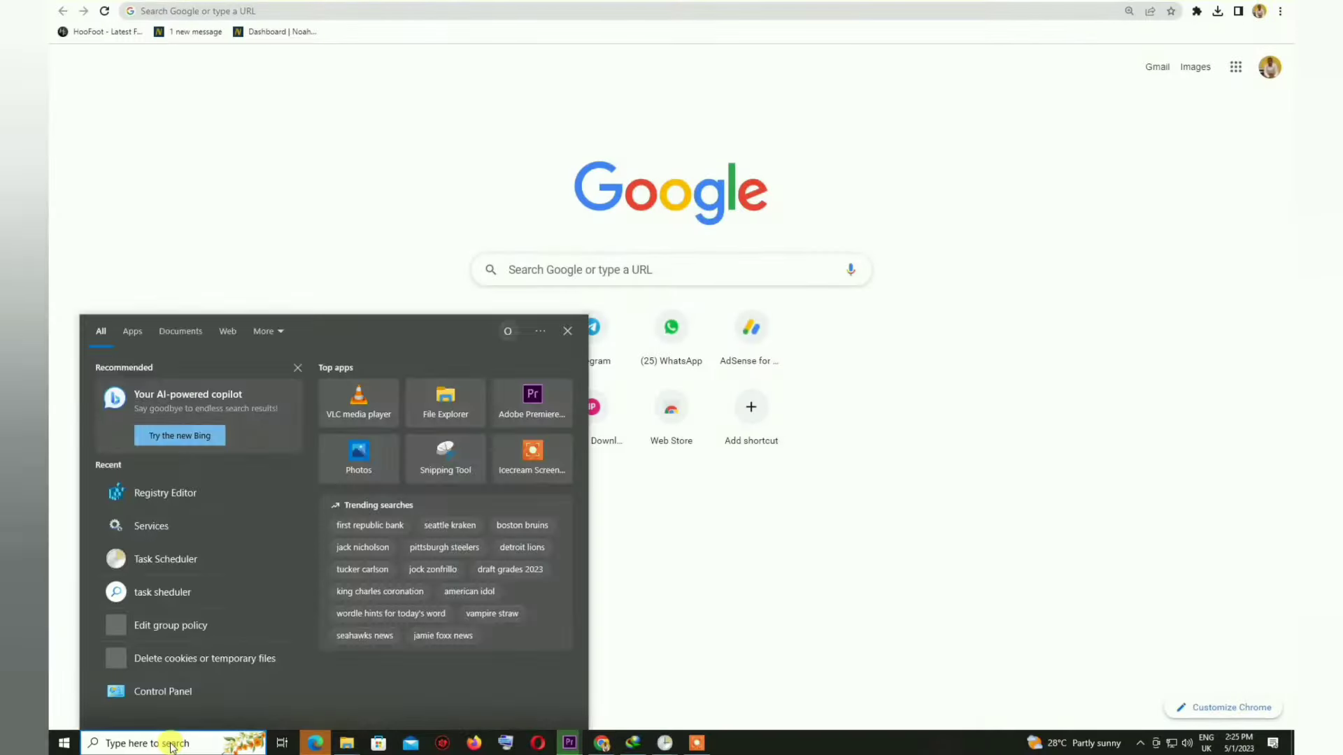
text(reged)
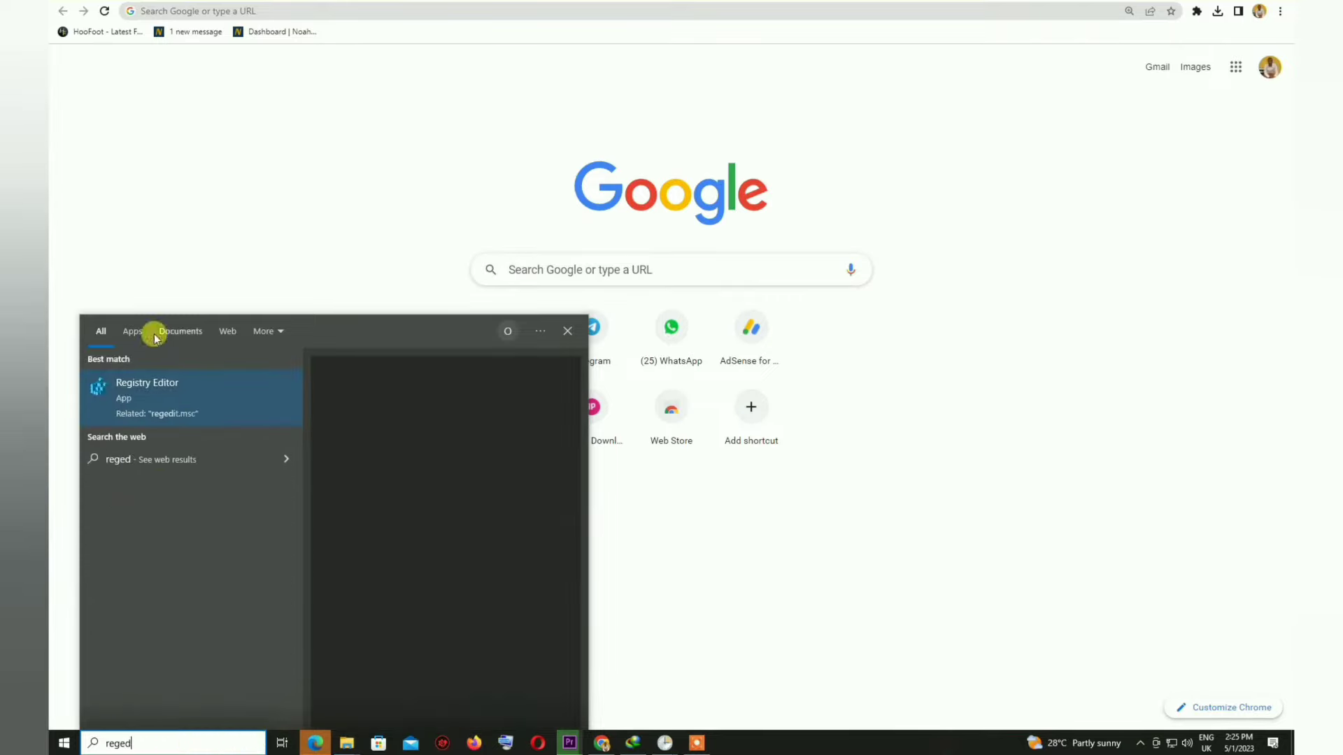
click(140, 394)
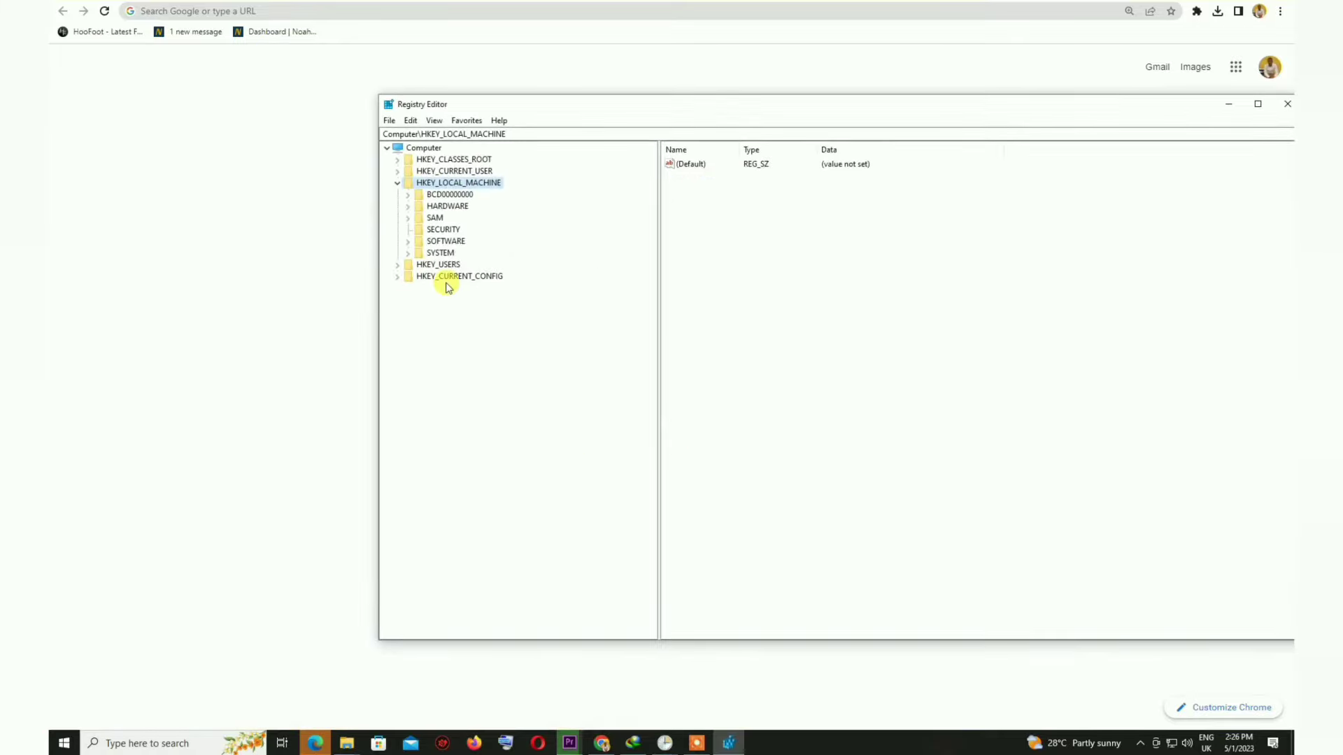
Go to the registry key HKEY_LOCAL_MACHINE\SOFTWARE\Policies\Microsoft\Windows
click(398, 184)
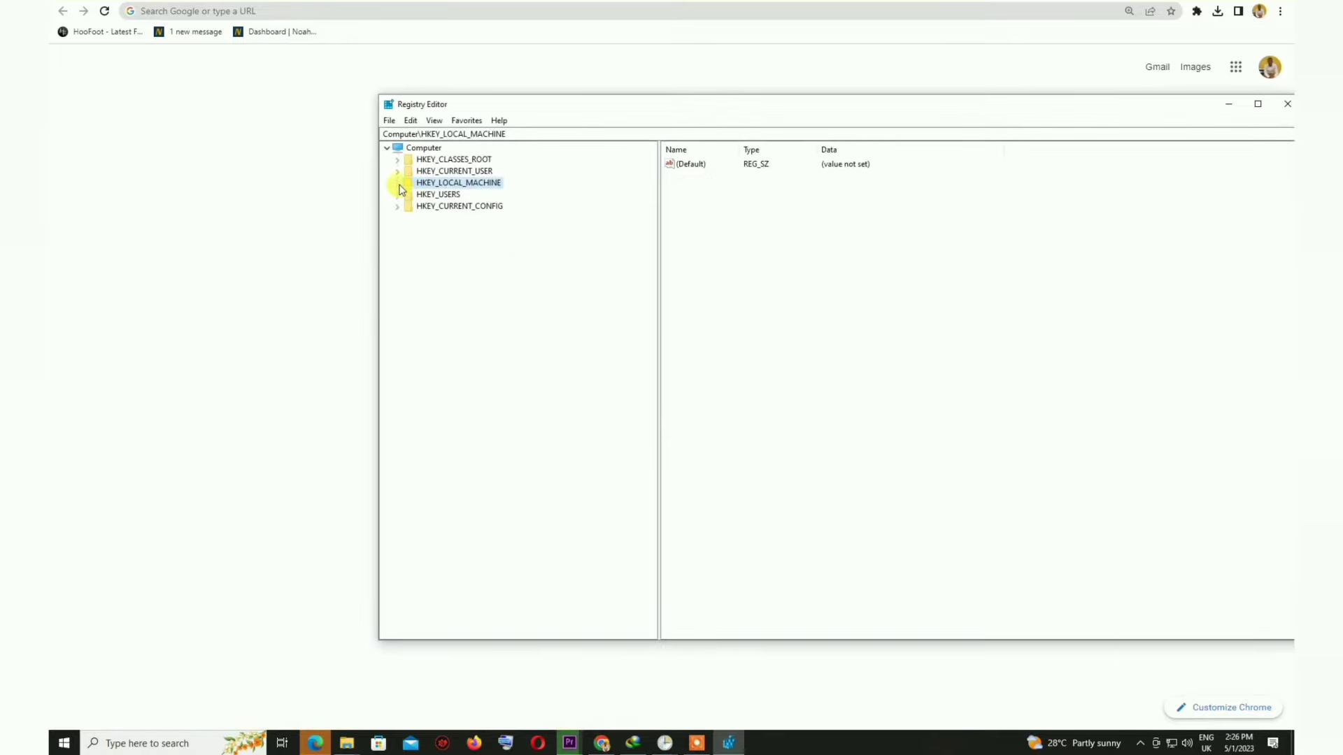
click(397, 184)
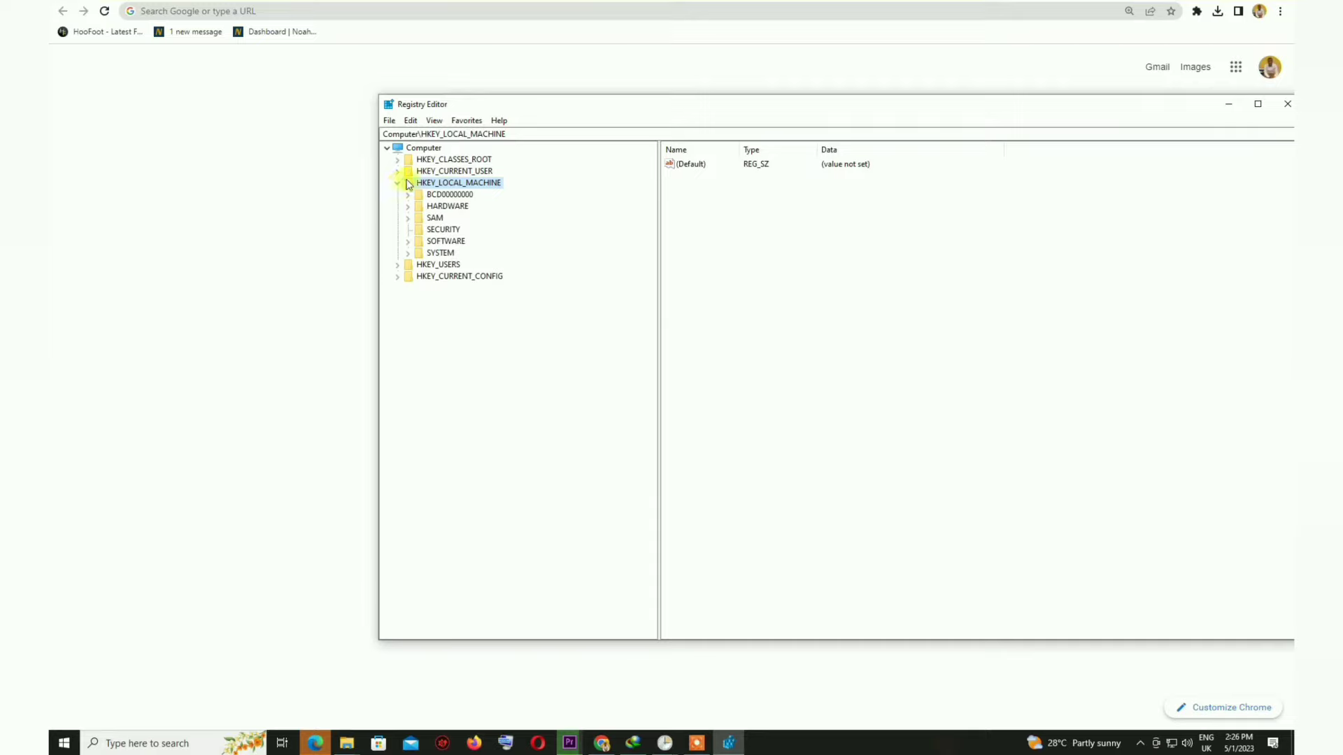
click(407, 242)
scroll(473, 493, down, 1)
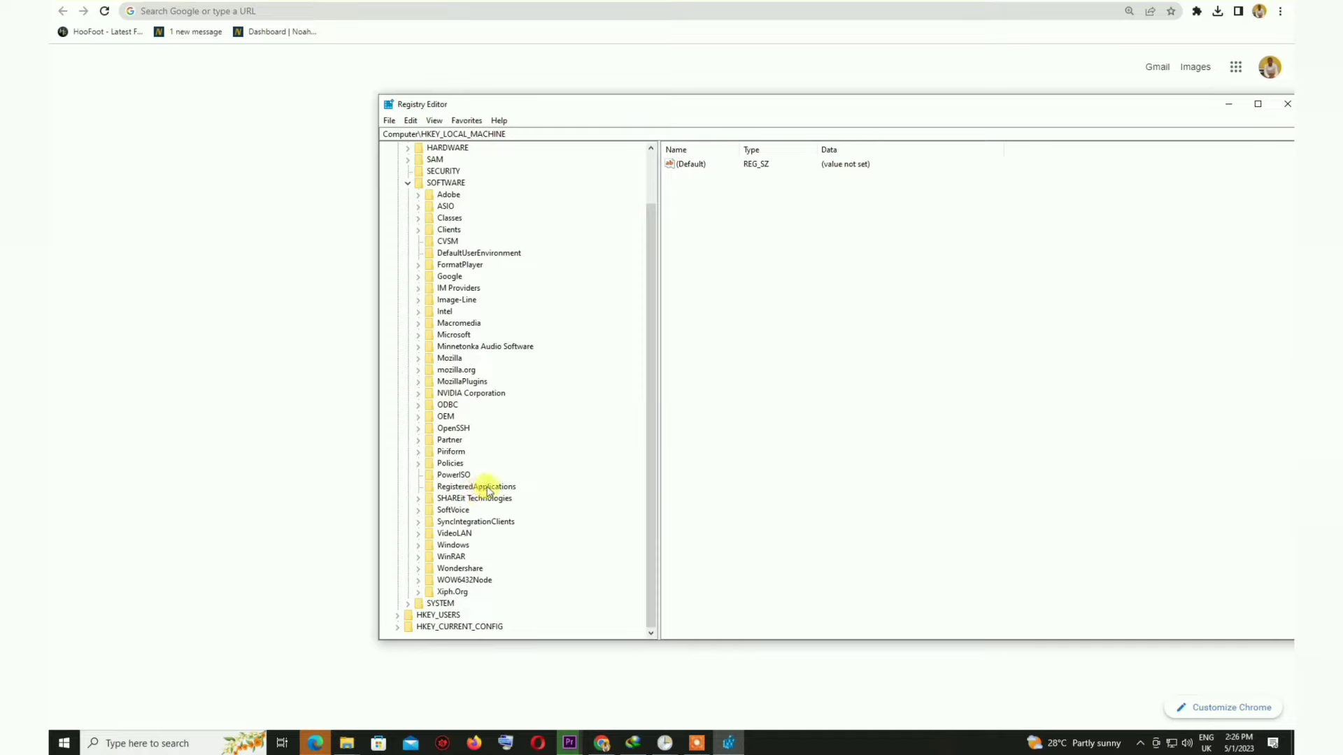
click(418, 465)
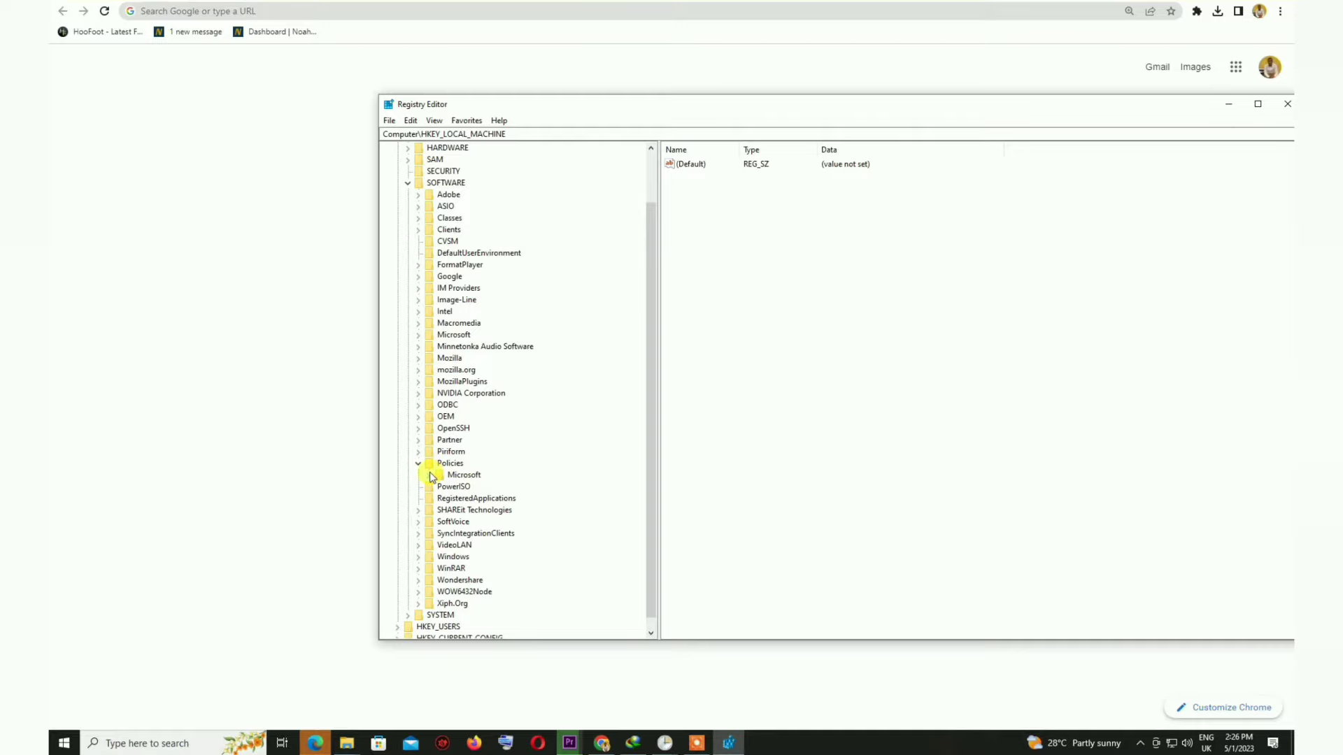
click(428, 476)
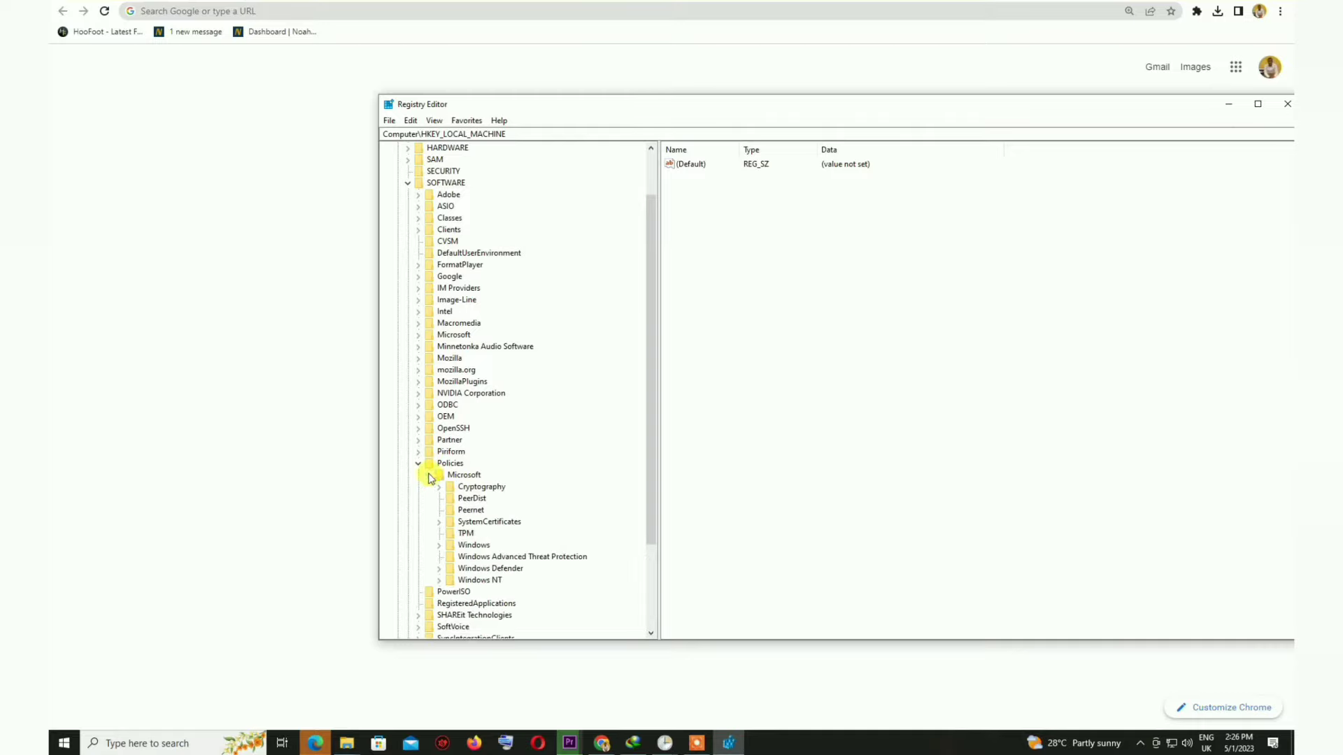
click(474, 546)
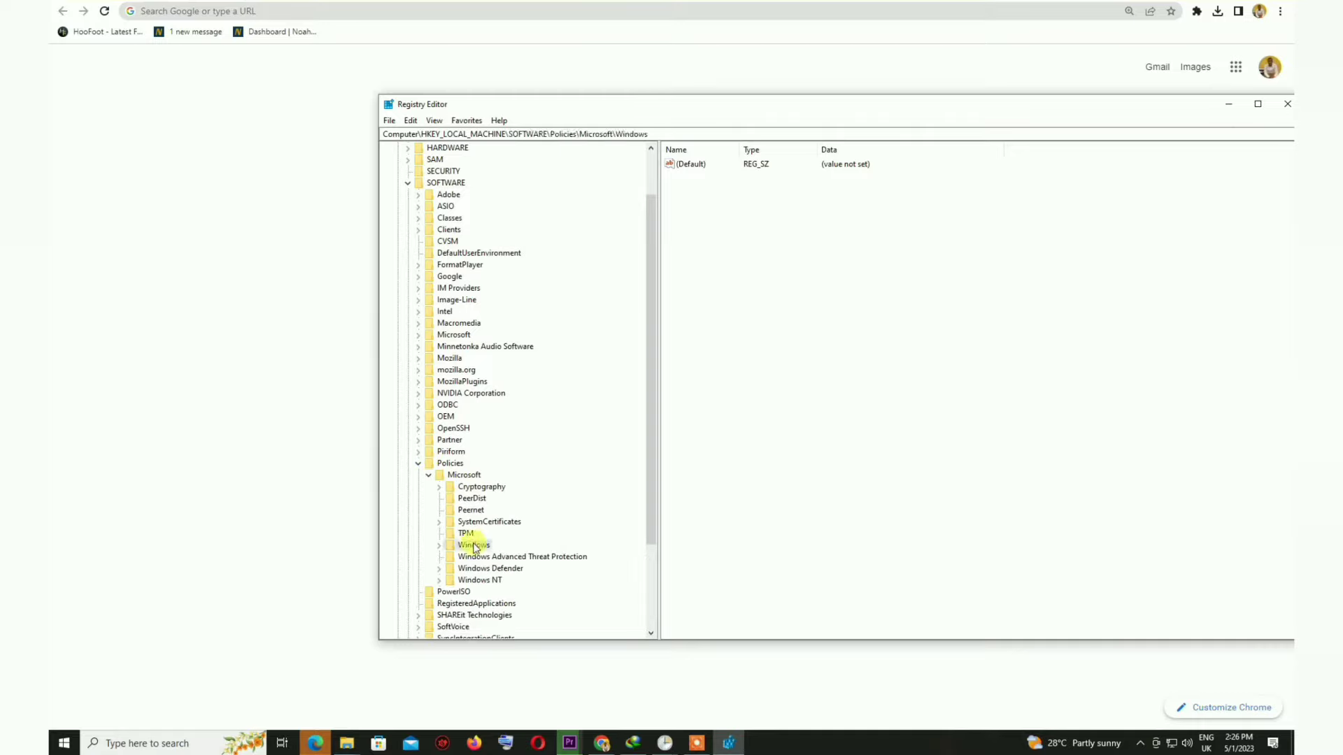
Create a new key named WindowsUpdate under the Policies\Microsoft\Windows key
right_click(474, 545)
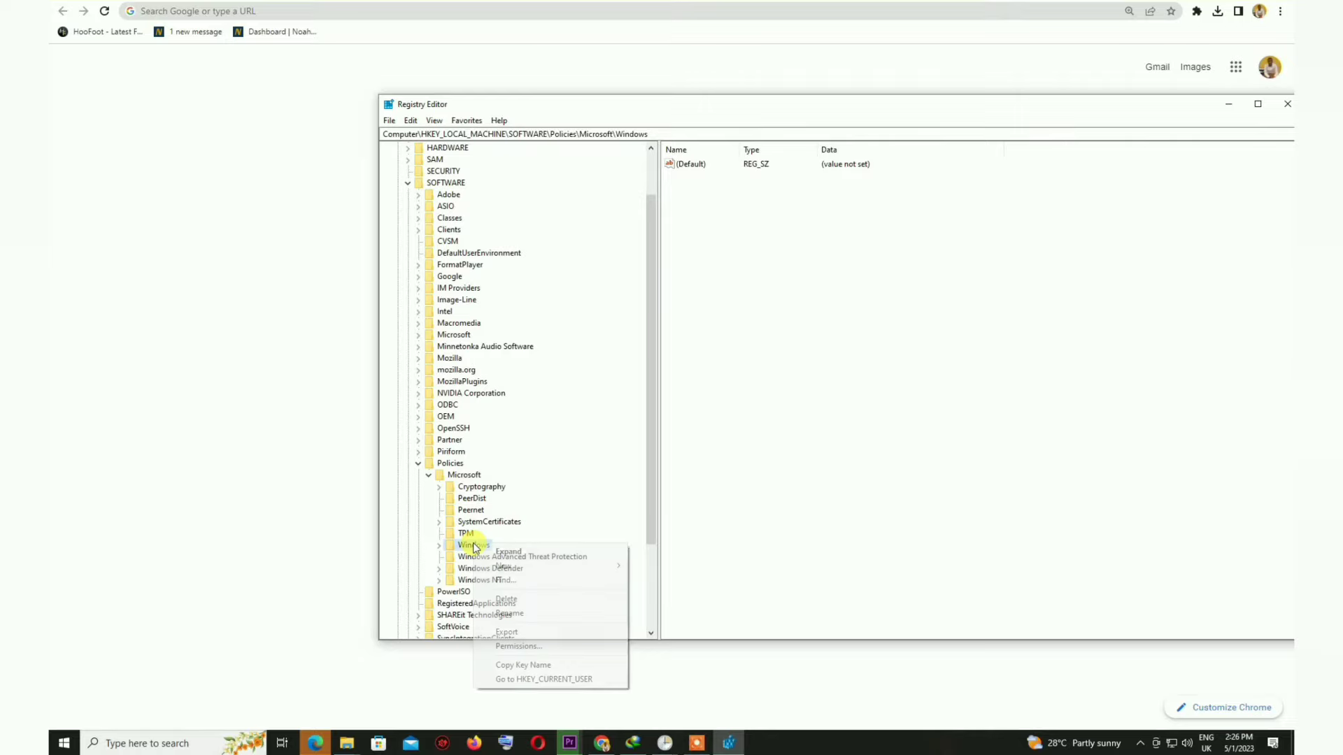
mouse_move(503, 568)
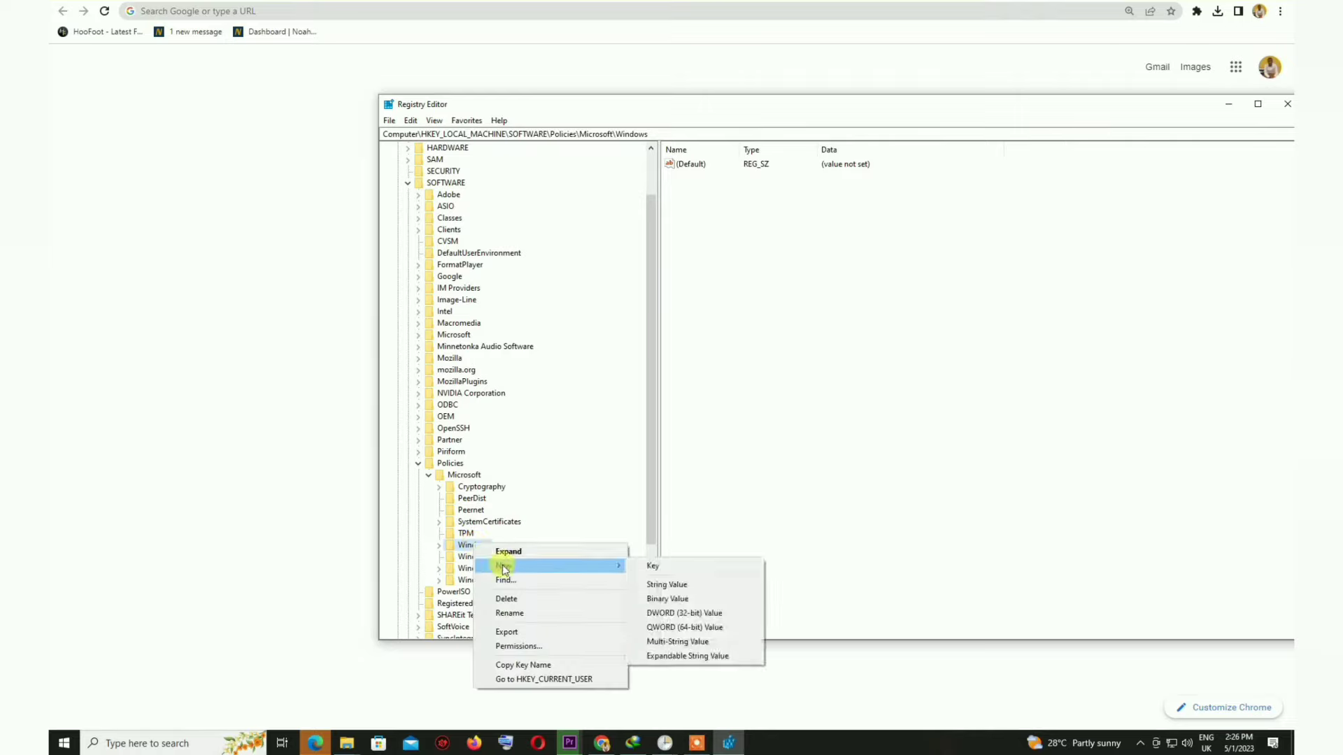
click(647, 568)
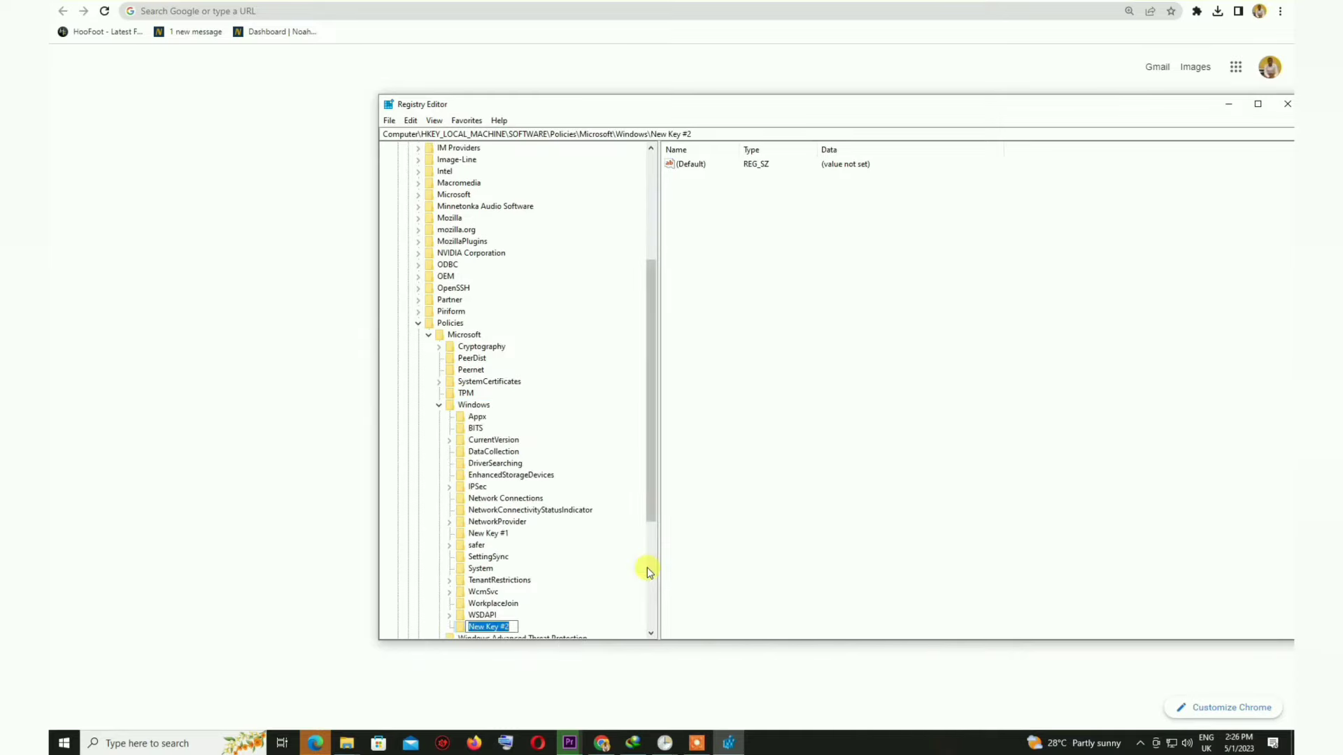
text(WindowsUpdate)
click(745, 610)
Create a new subkey named AU under the WindowsUpdate key
scroll(606, 608, down, 1)
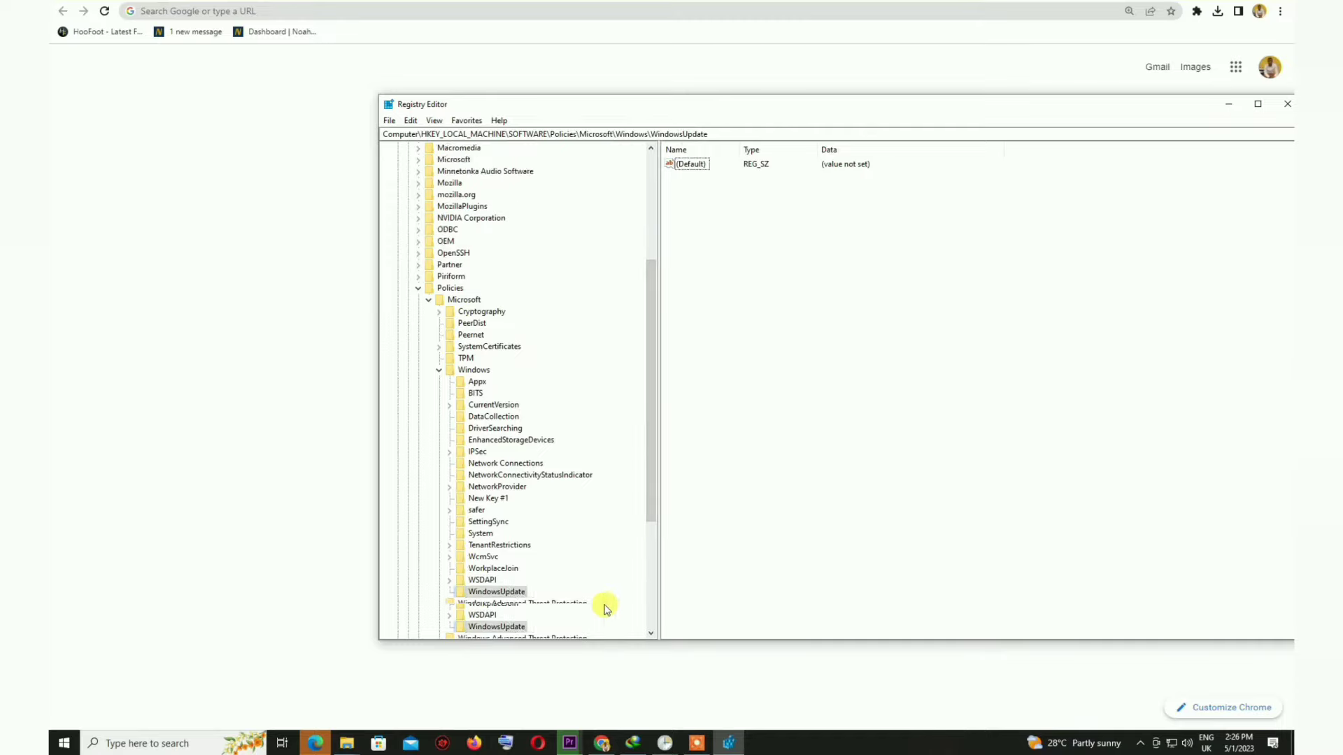
click(490, 592)
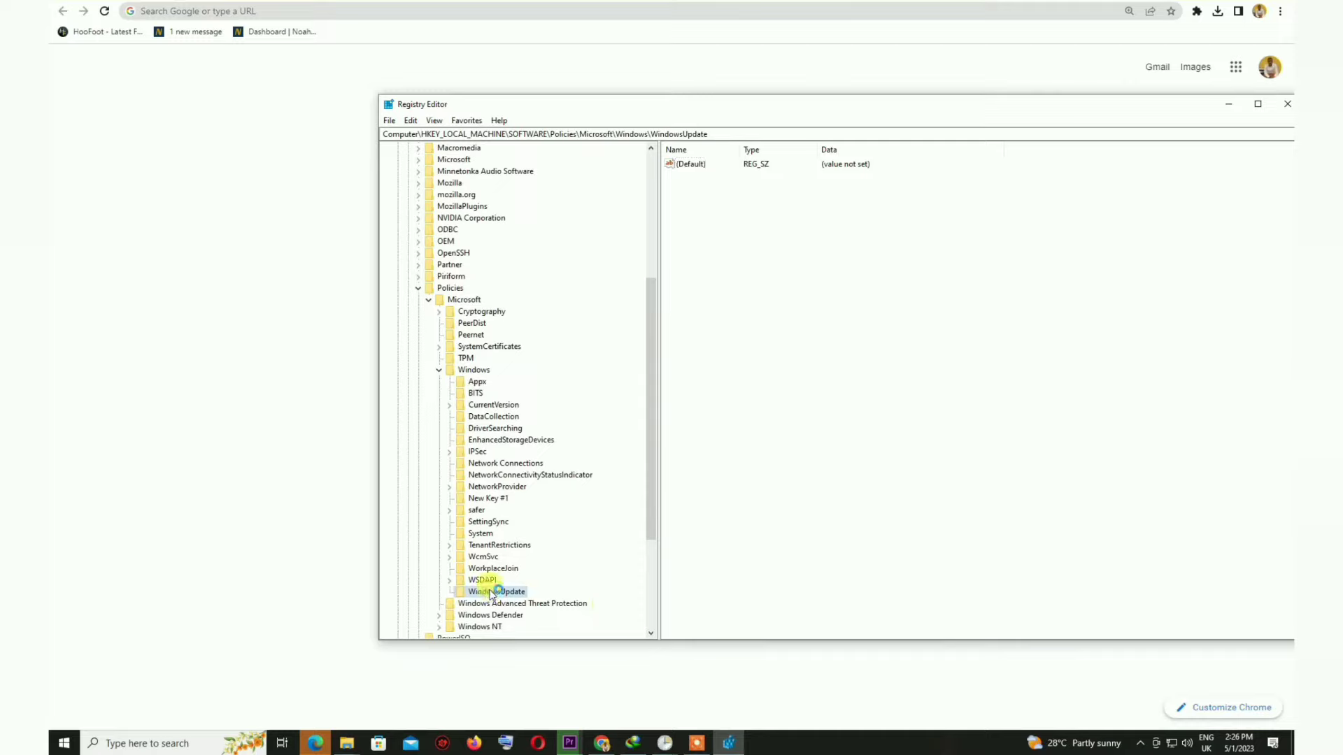
right_click(491, 593)
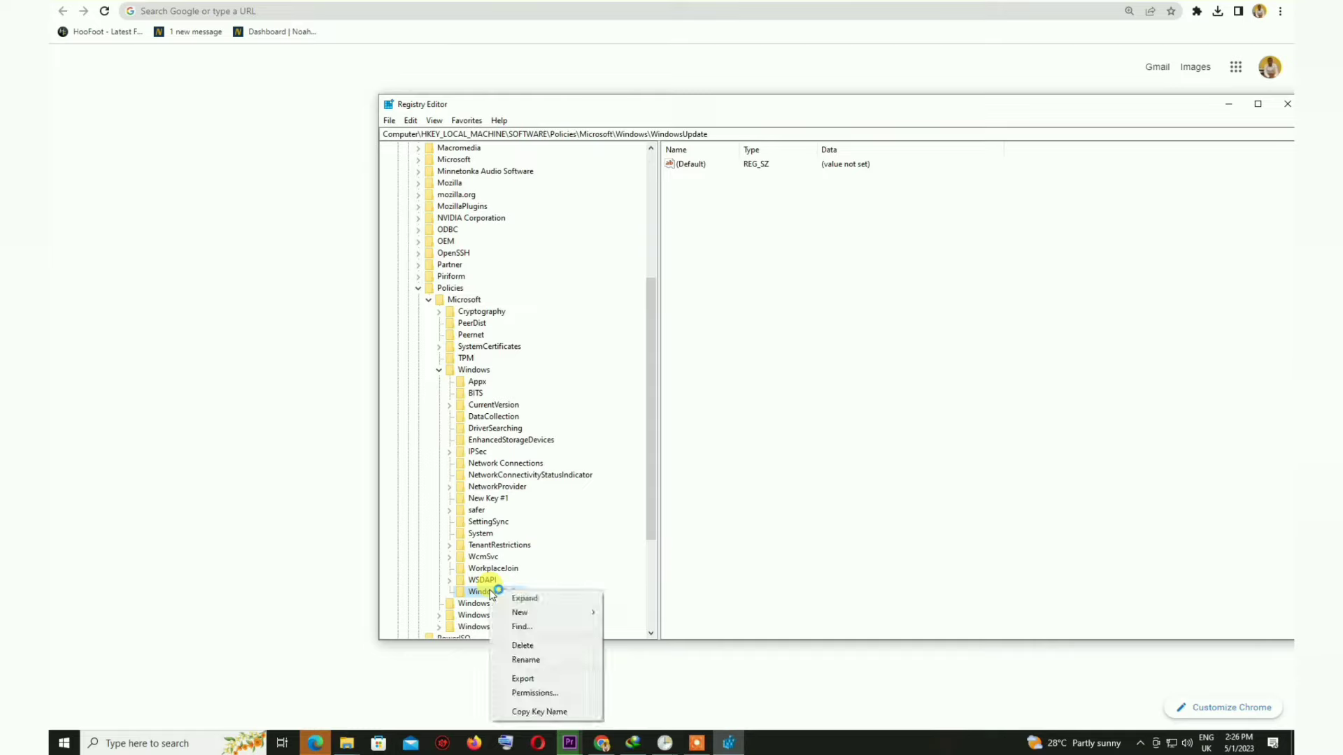
mouse_move(517, 612)
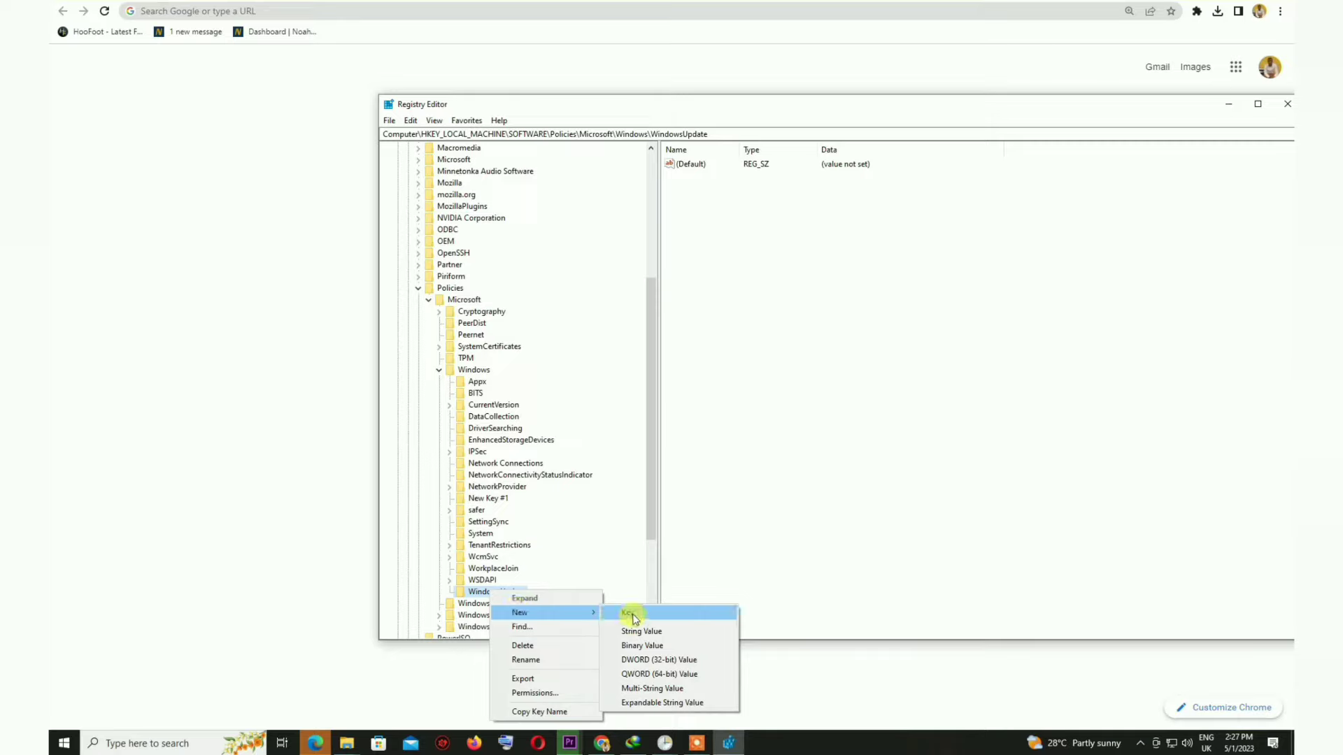
click(633, 614)
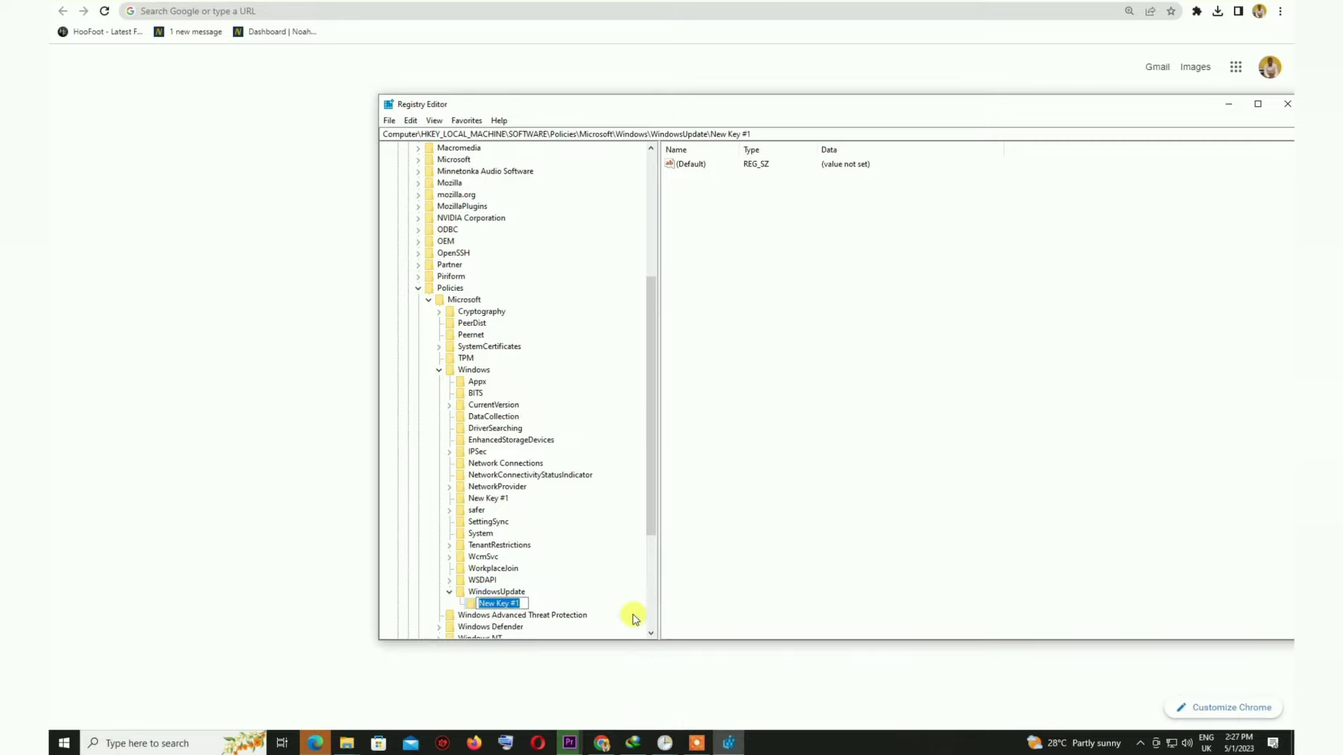
text(AU)
click(695, 600)
Add a DWORD (32-bit) value named NoAutoUpdate to the AU key
scroll(561, 606, down, 3)
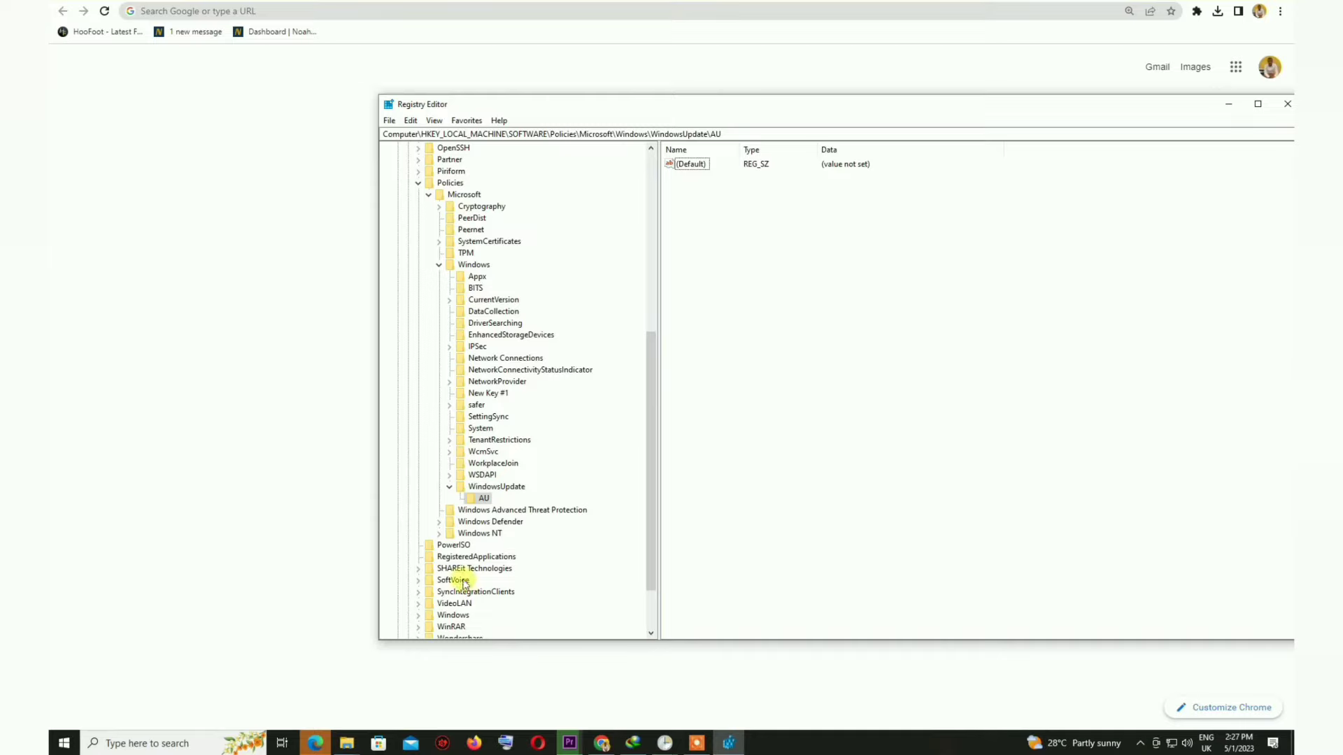
right_click(479, 501)
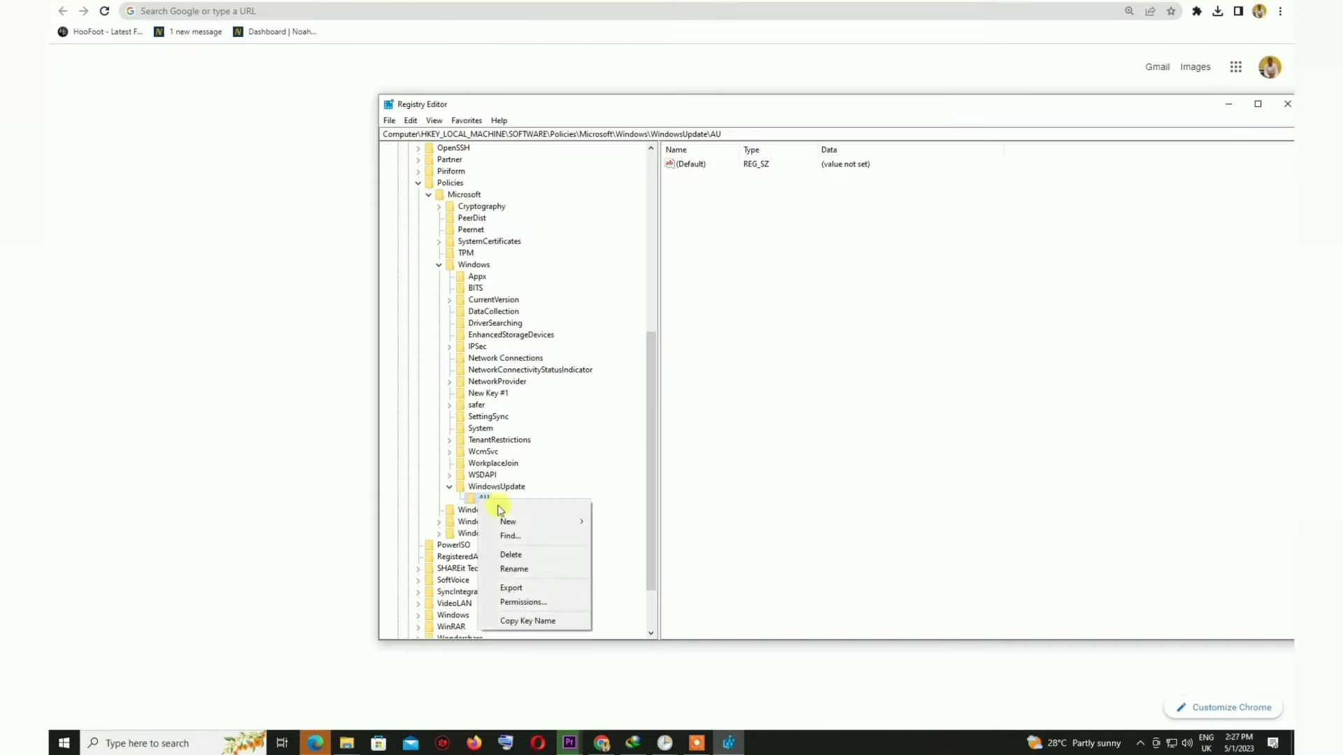
mouse_move(542, 522)
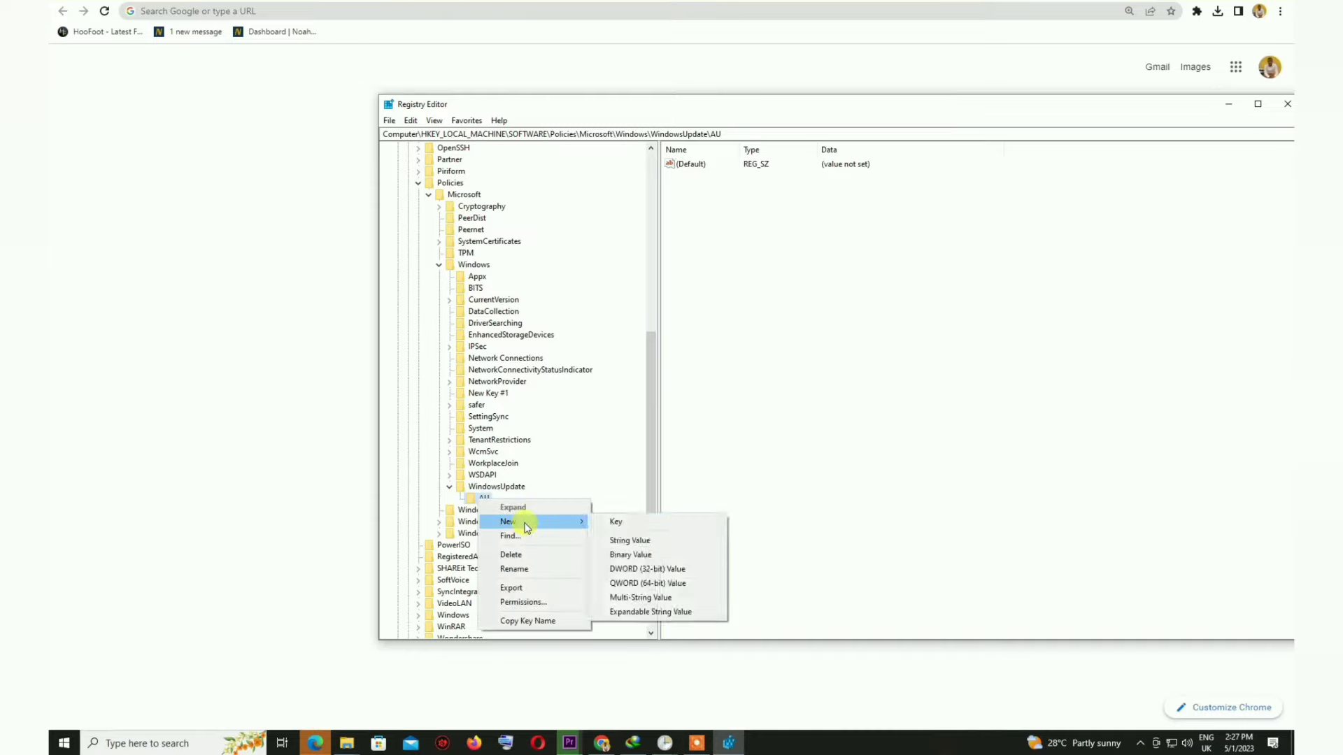
click(660, 569)
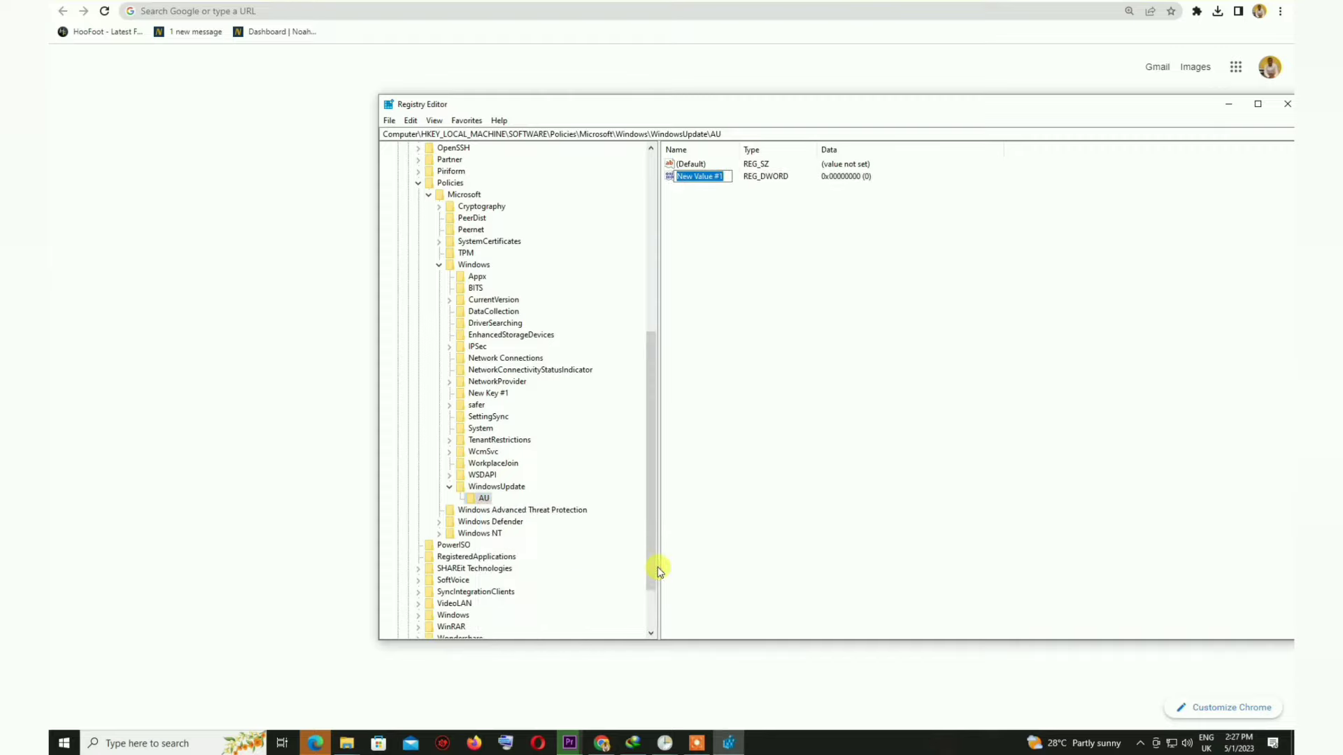
text(NoAutoUpdate)
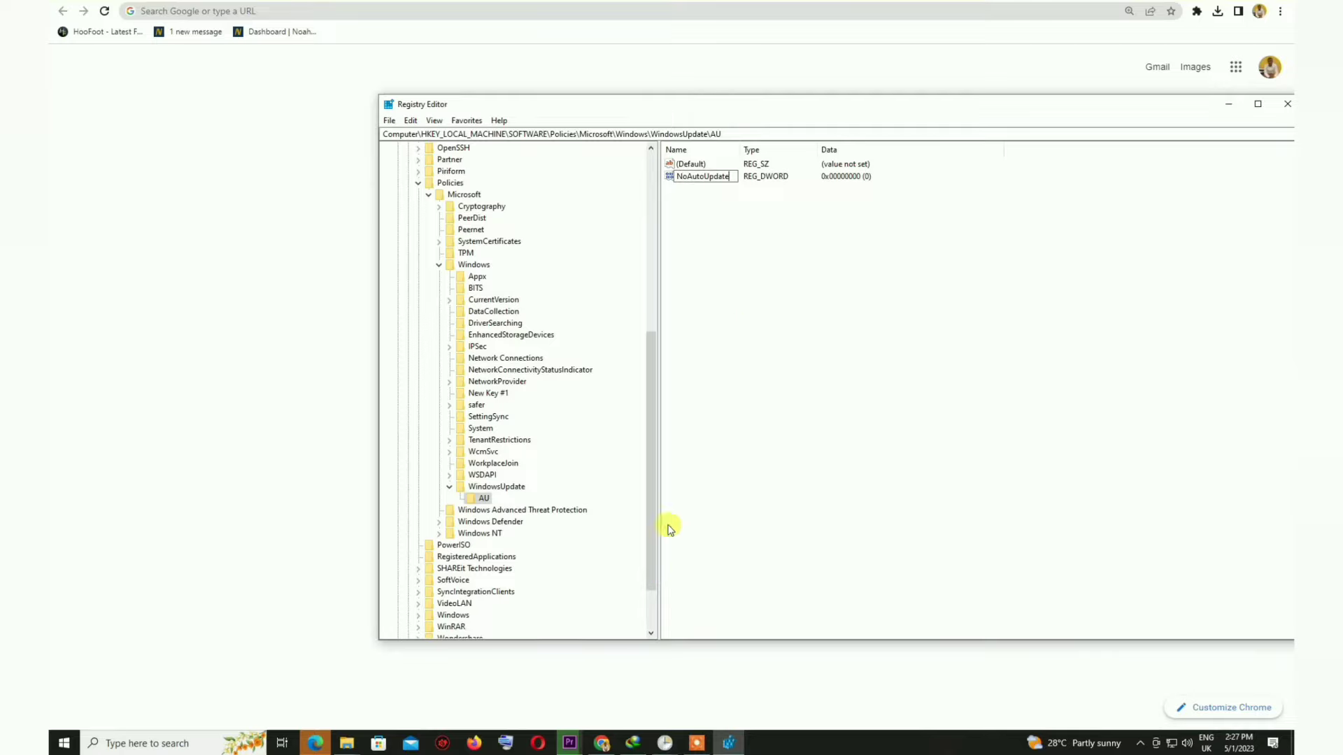
key(Return)
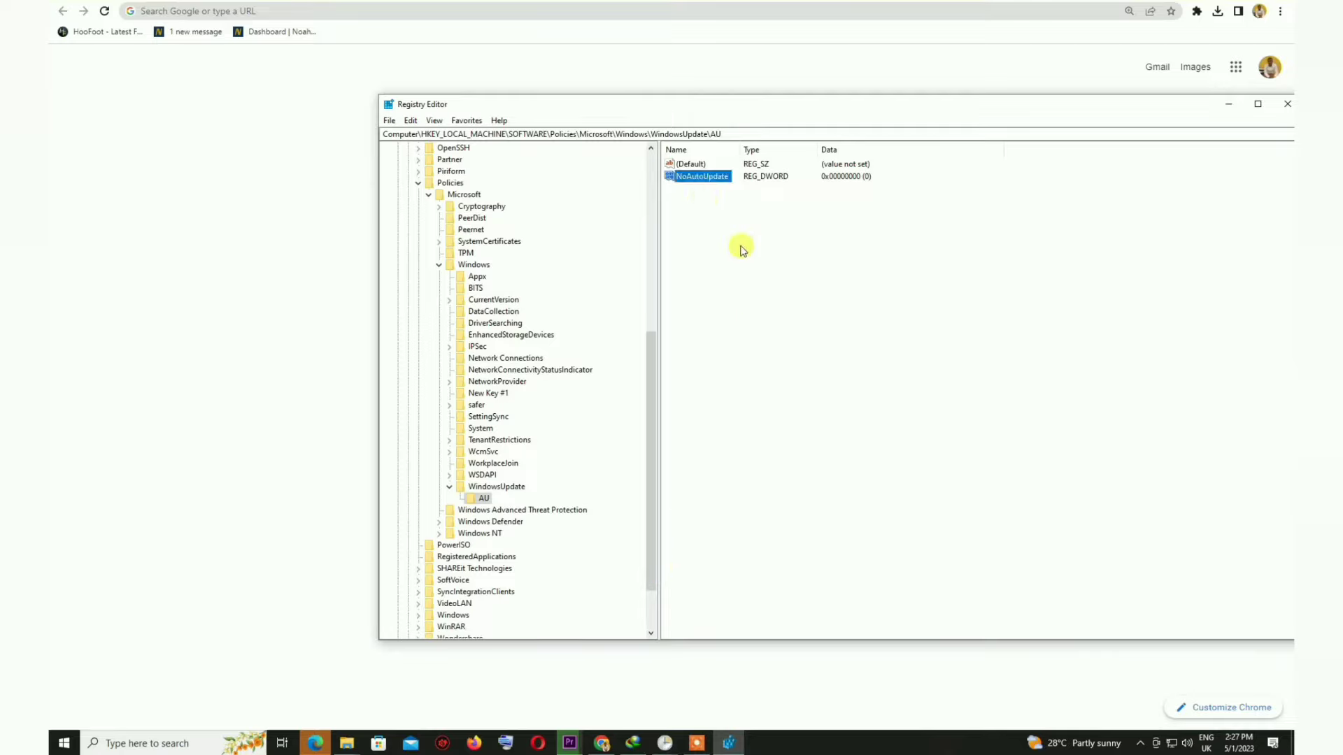
Set the NoAutoUpdate value data to 1 and close the Registry Editor
right_click(698, 178)
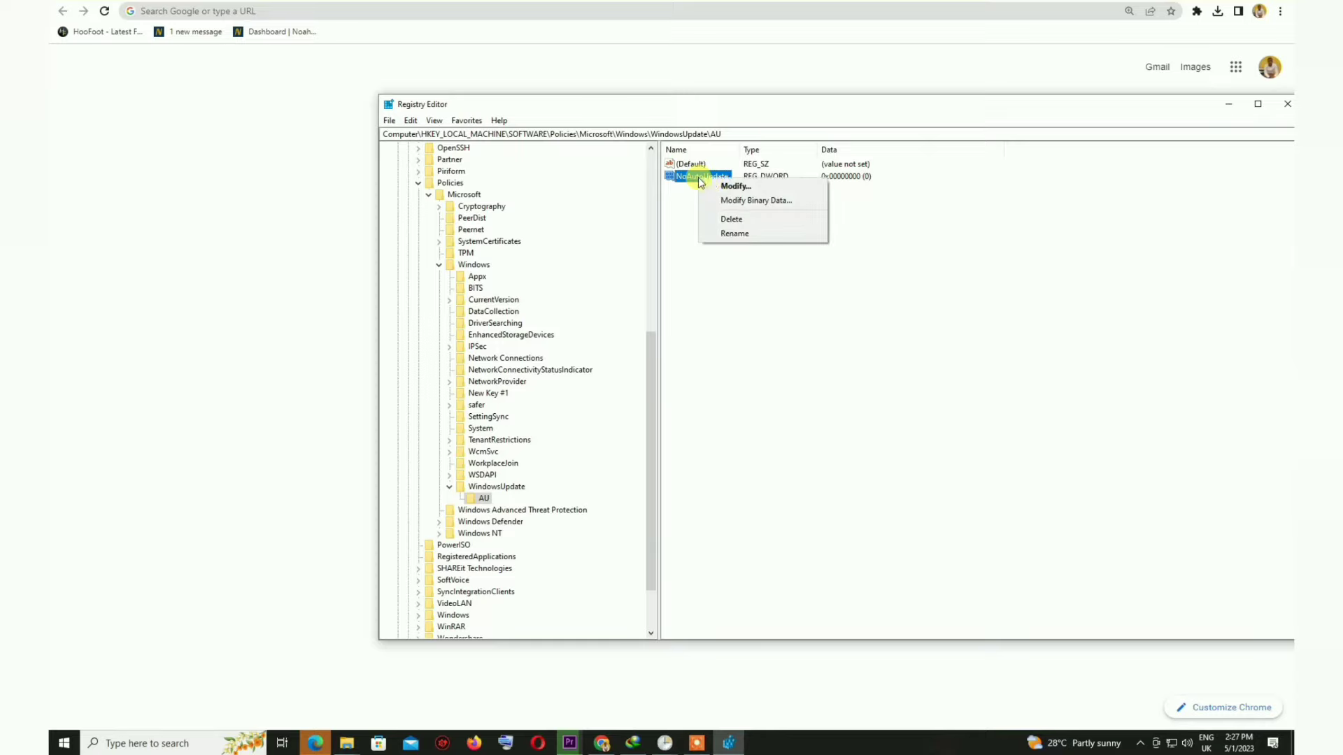
click(734, 186)
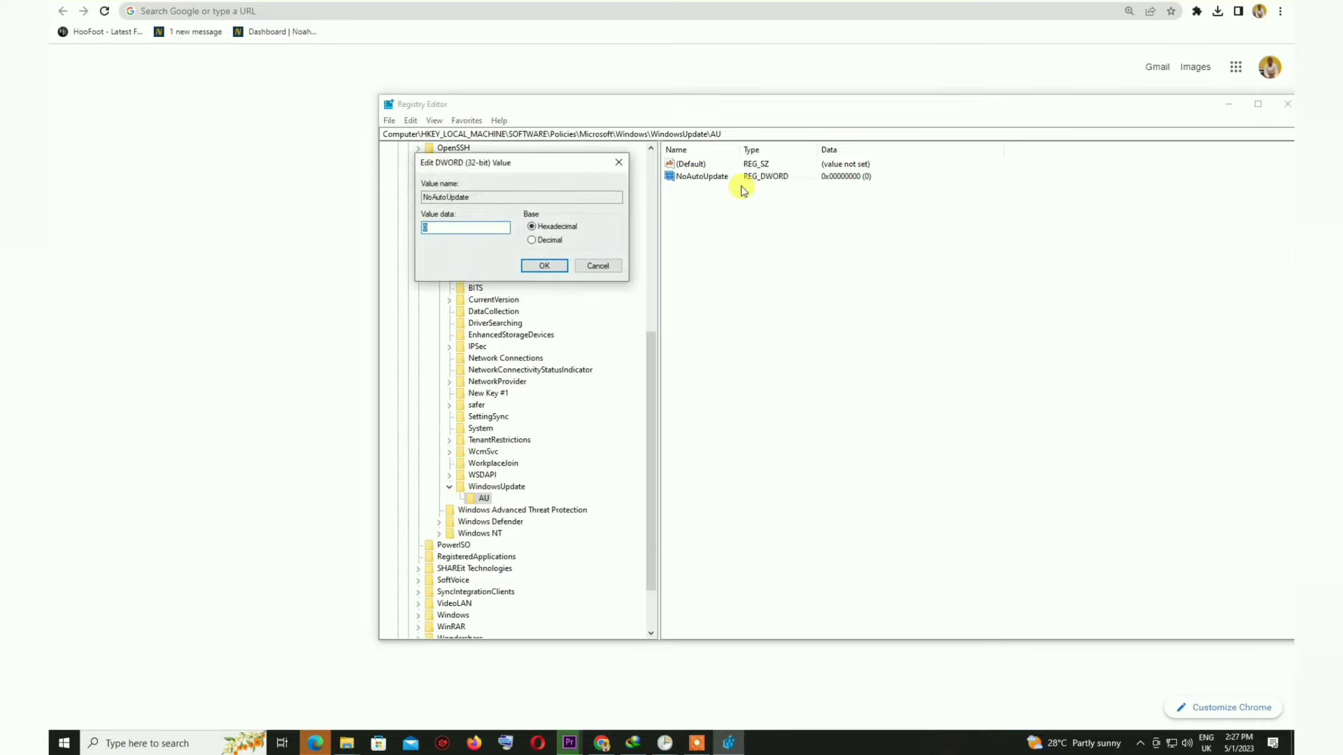
text(1)
click(544, 266)
drag(929, 108, 698, 98)
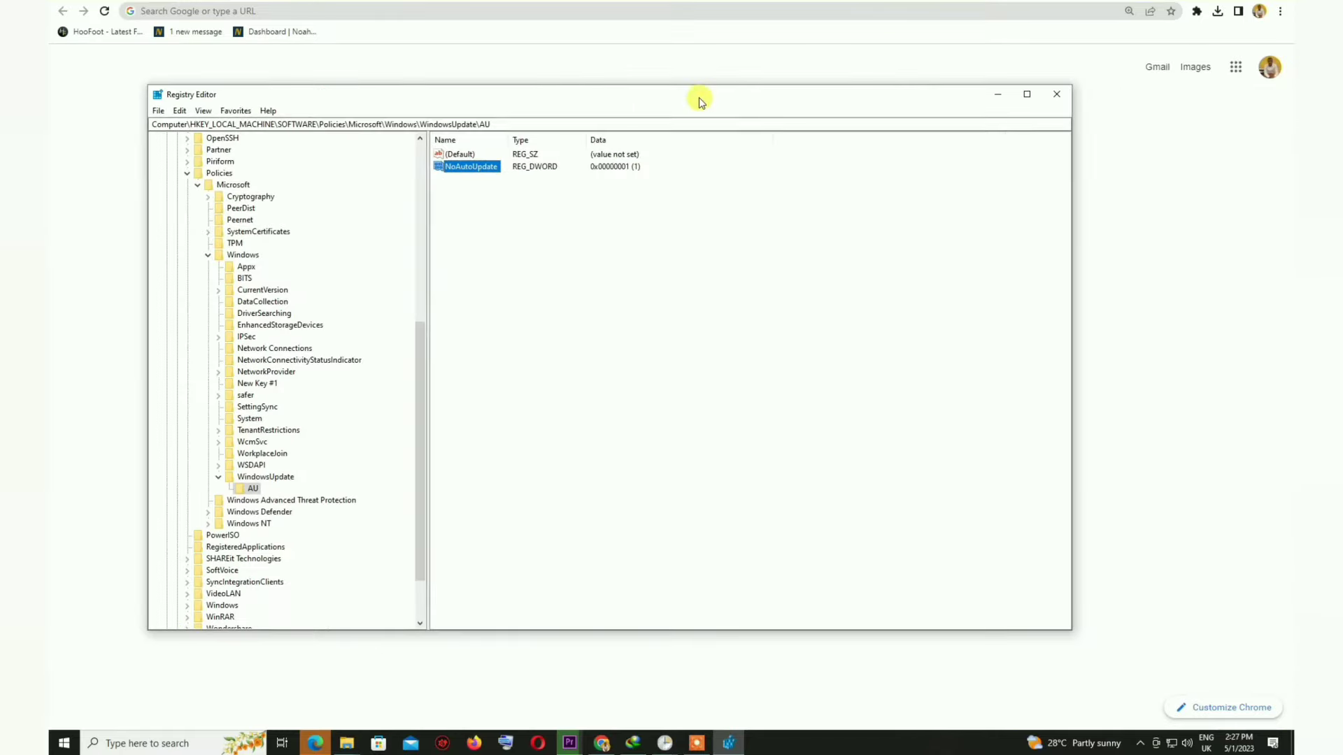
click(1055, 94)
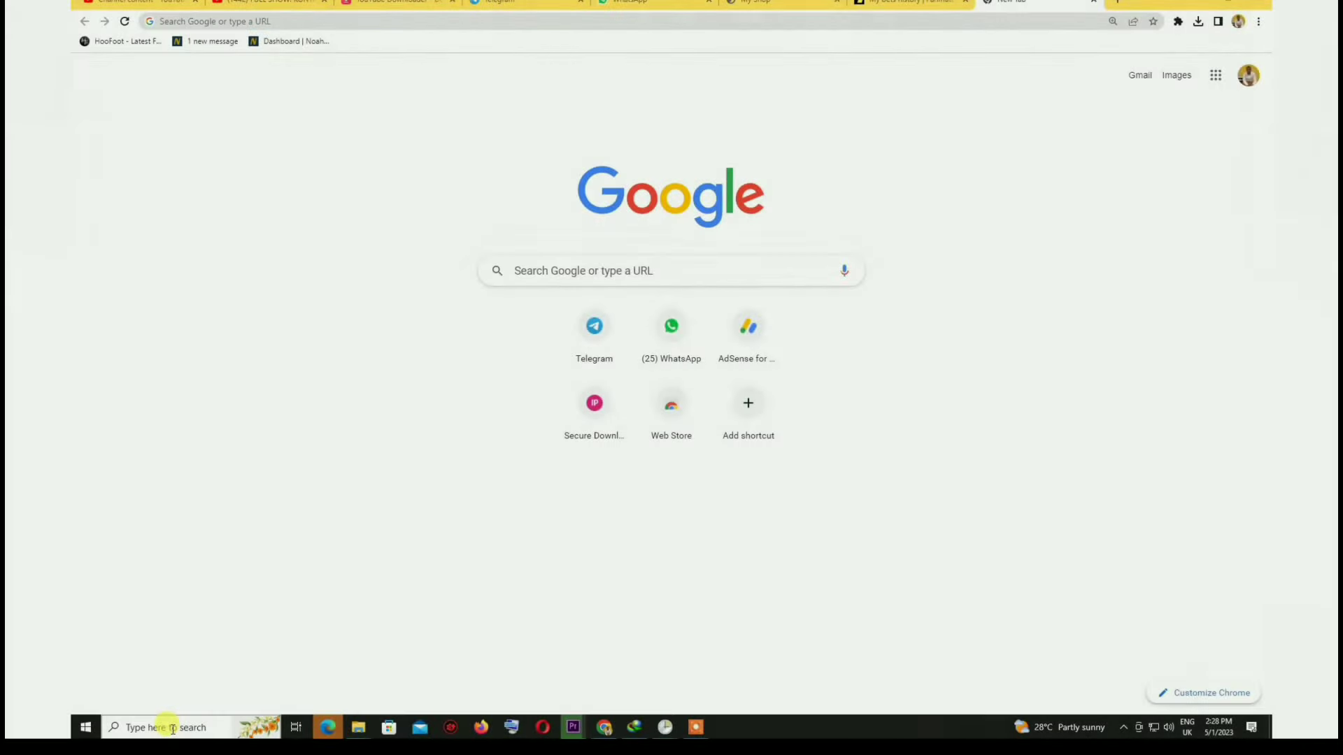
Search Windows for "GPEDIT", open Edit group policy, maximize its window and widen the policy tree so the folder names fit
click(172, 729)
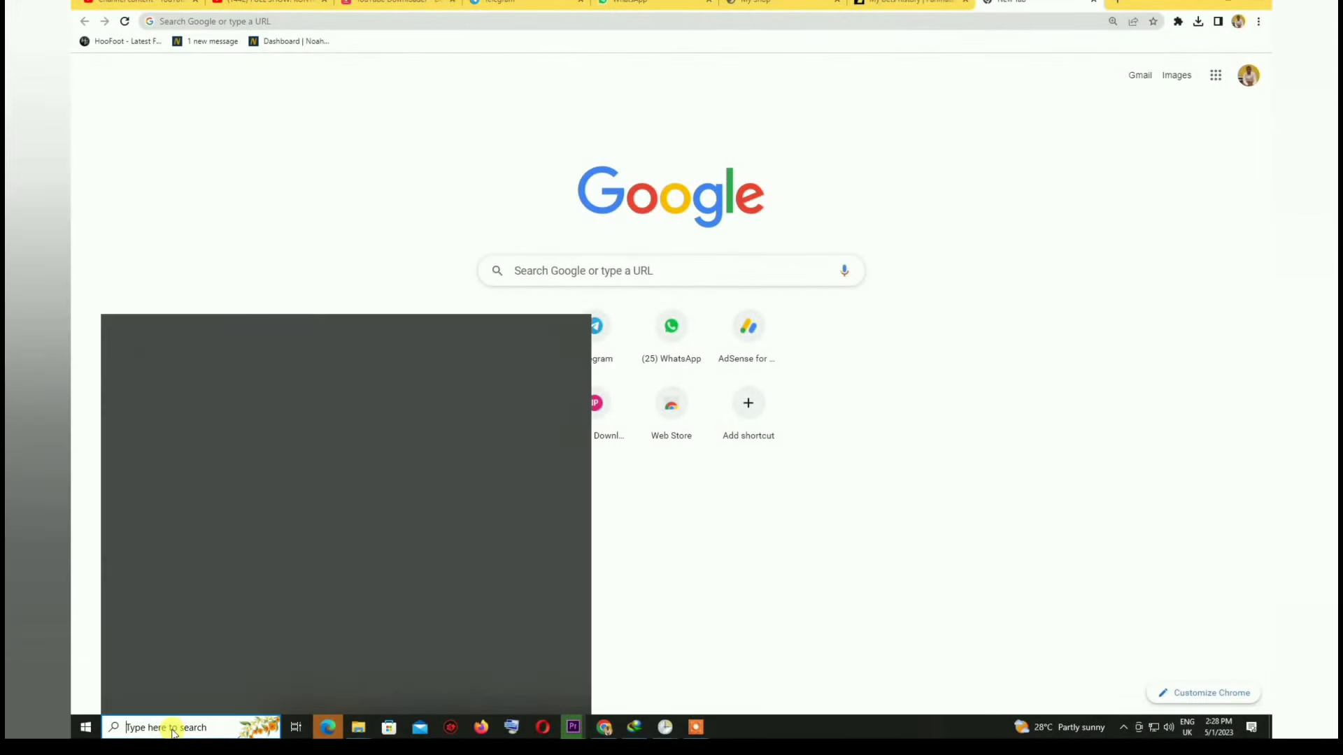
text(GPE)
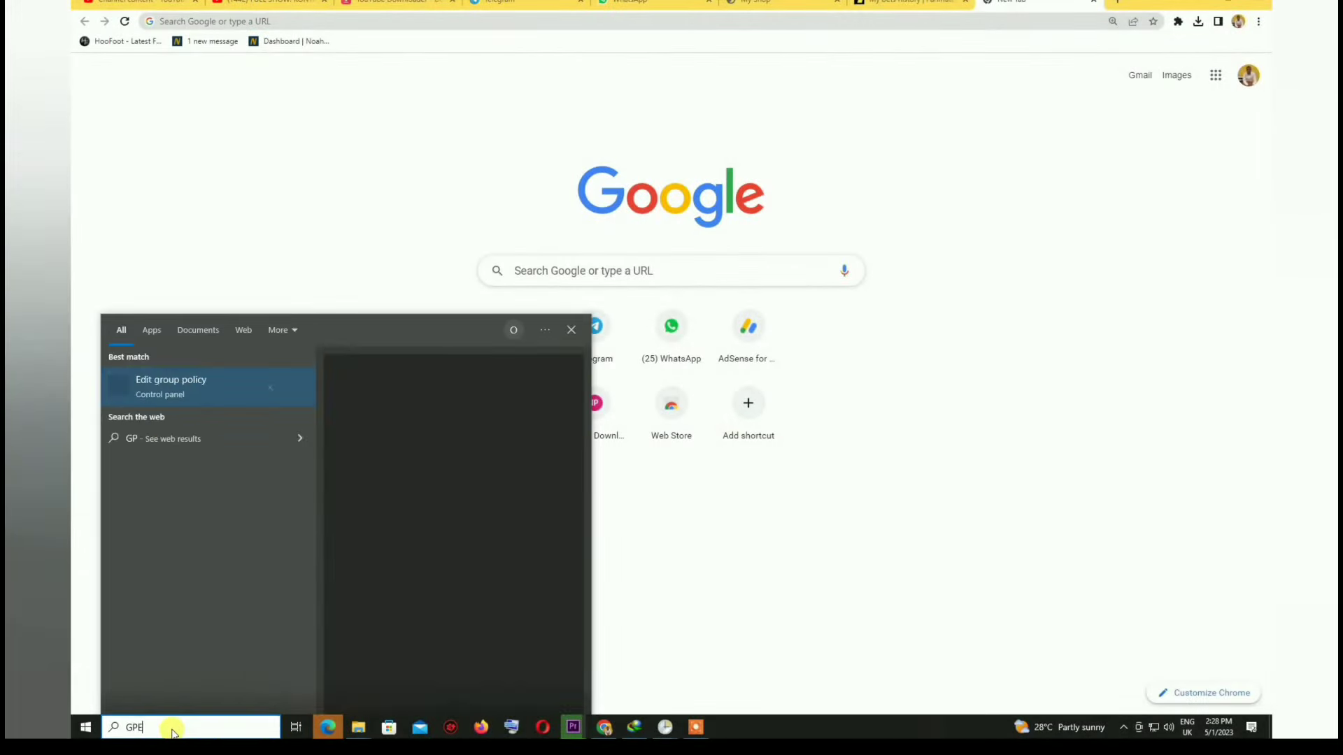
text(DIT)
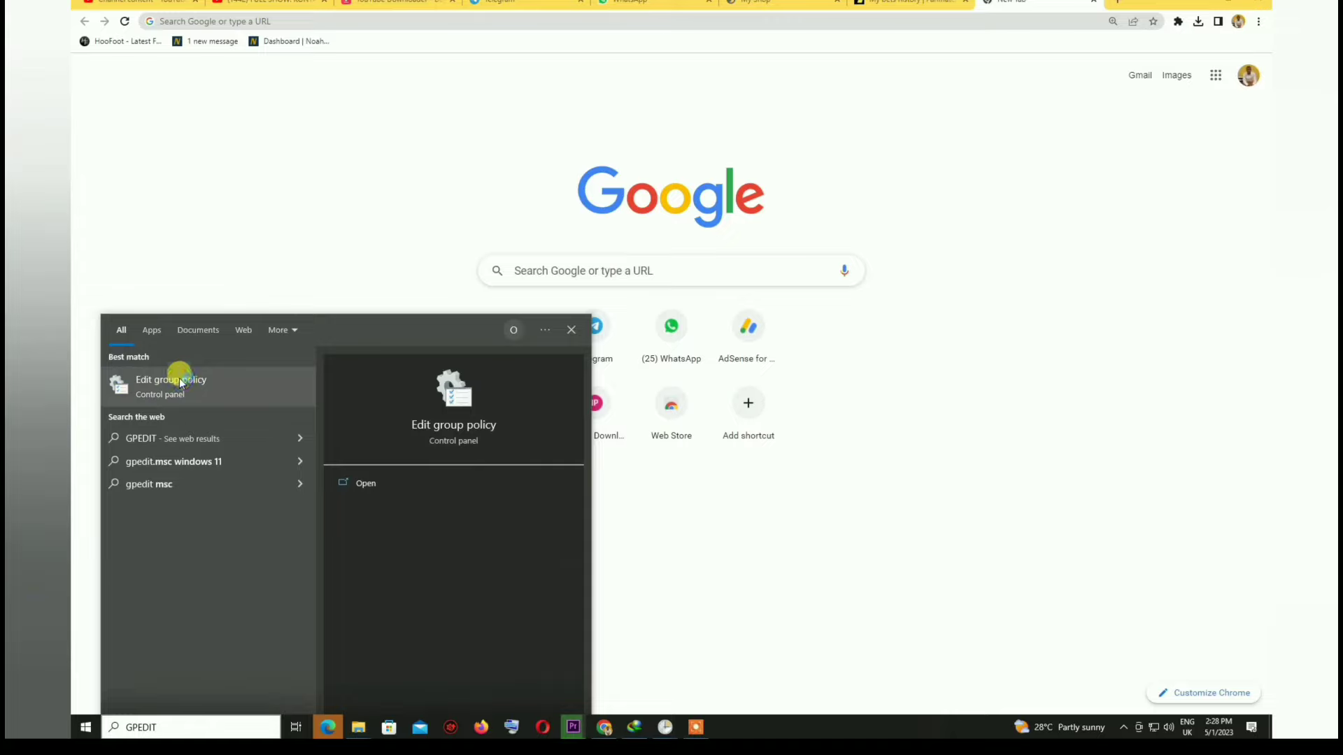
click(180, 383)
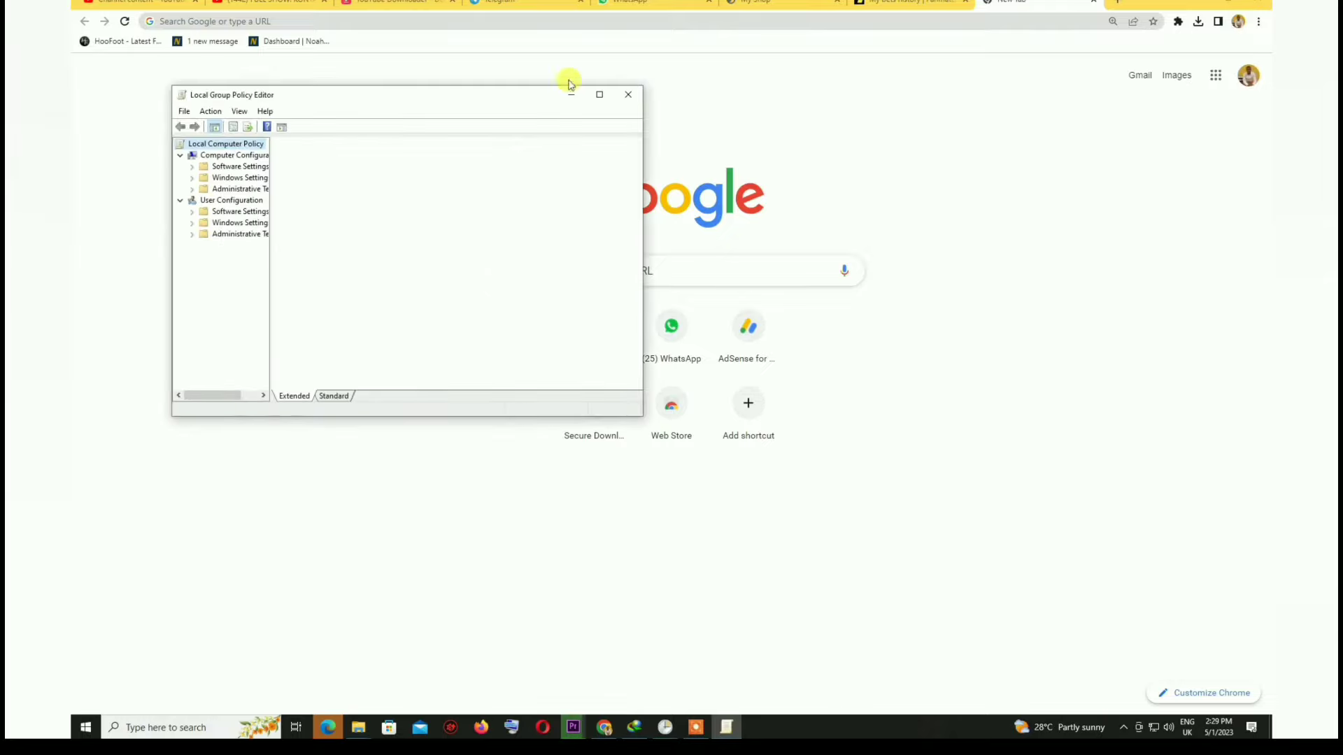
click(599, 95)
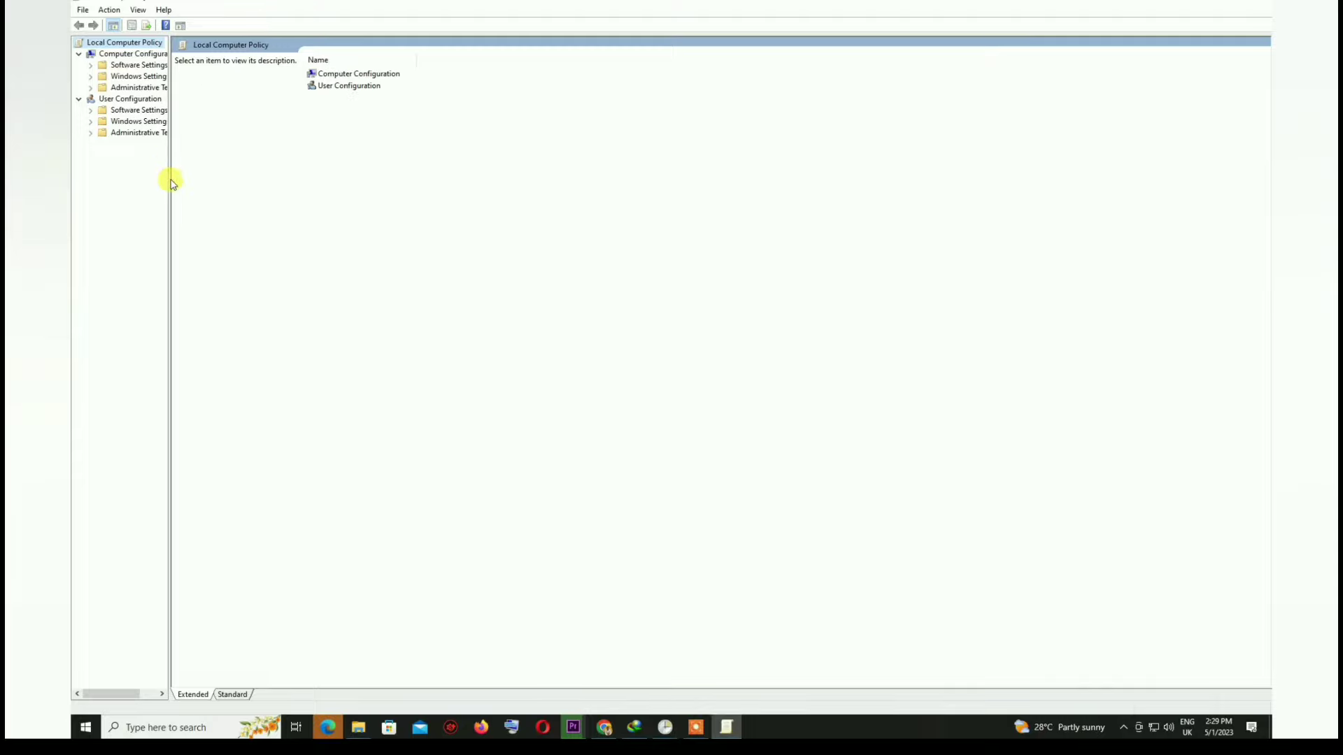
drag(167, 179, 272, 194)
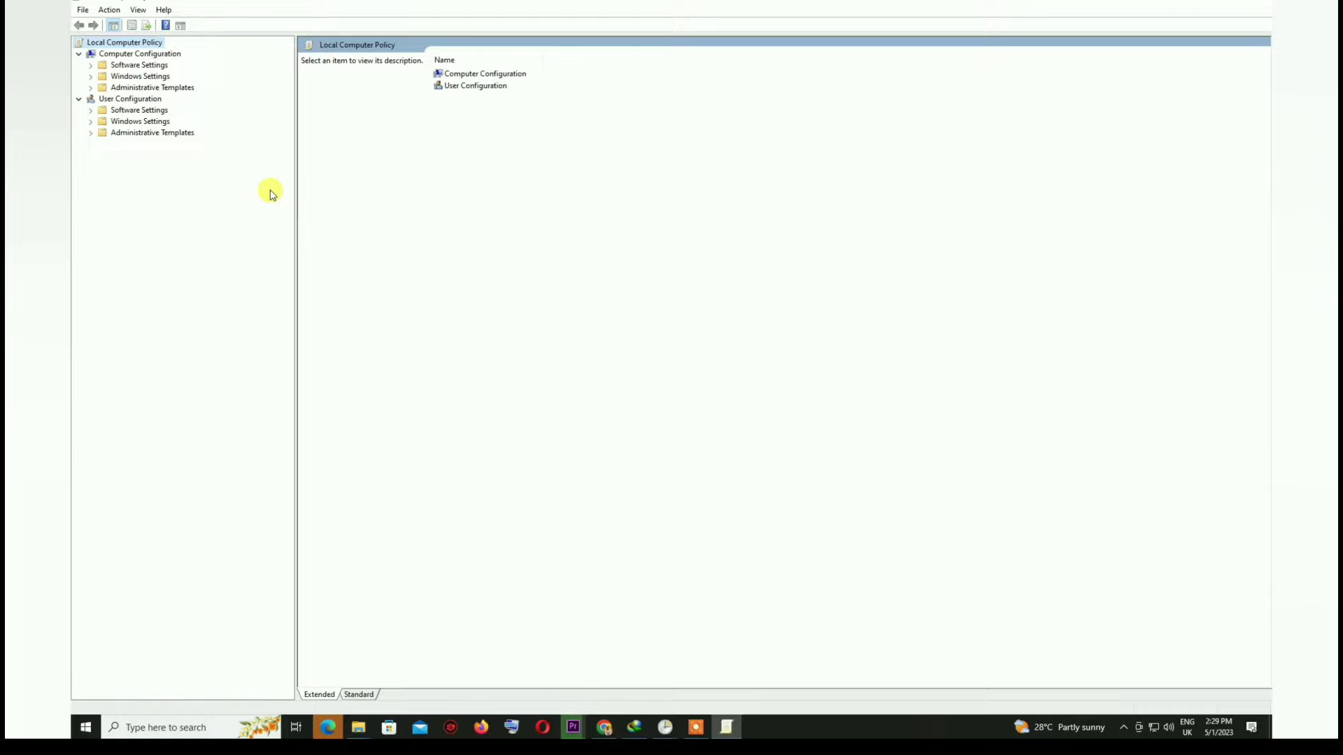
Open the Windows Update policy folder under Computer Configuration > Administrative Templates > Windows Components
click(145, 87)
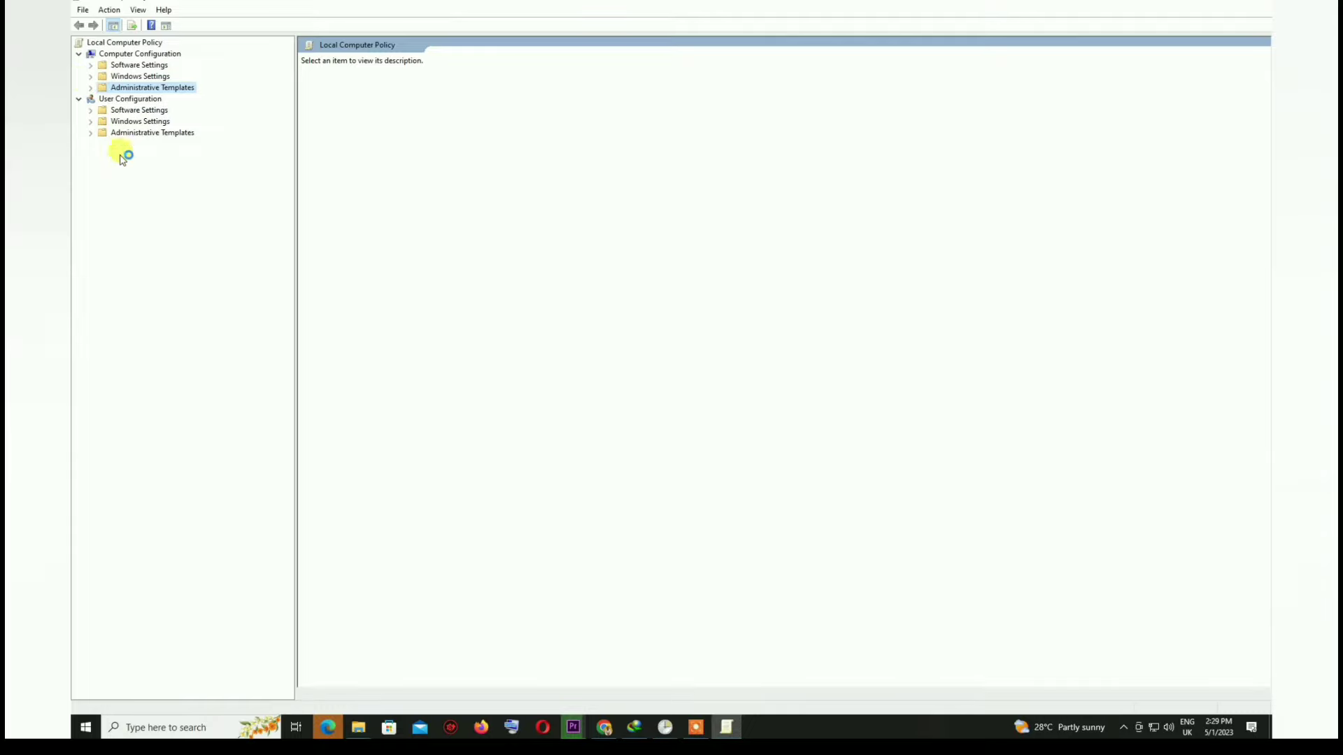
click(92, 89)
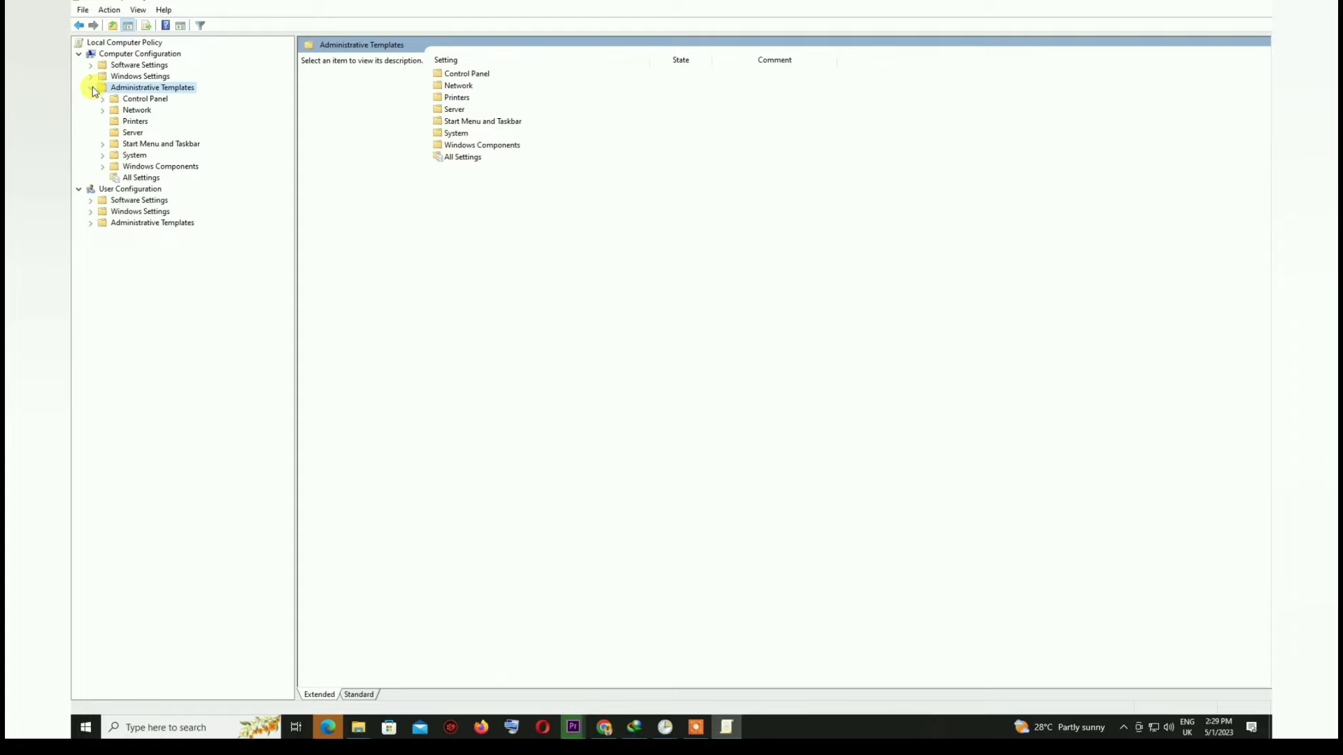
click(103, 167)
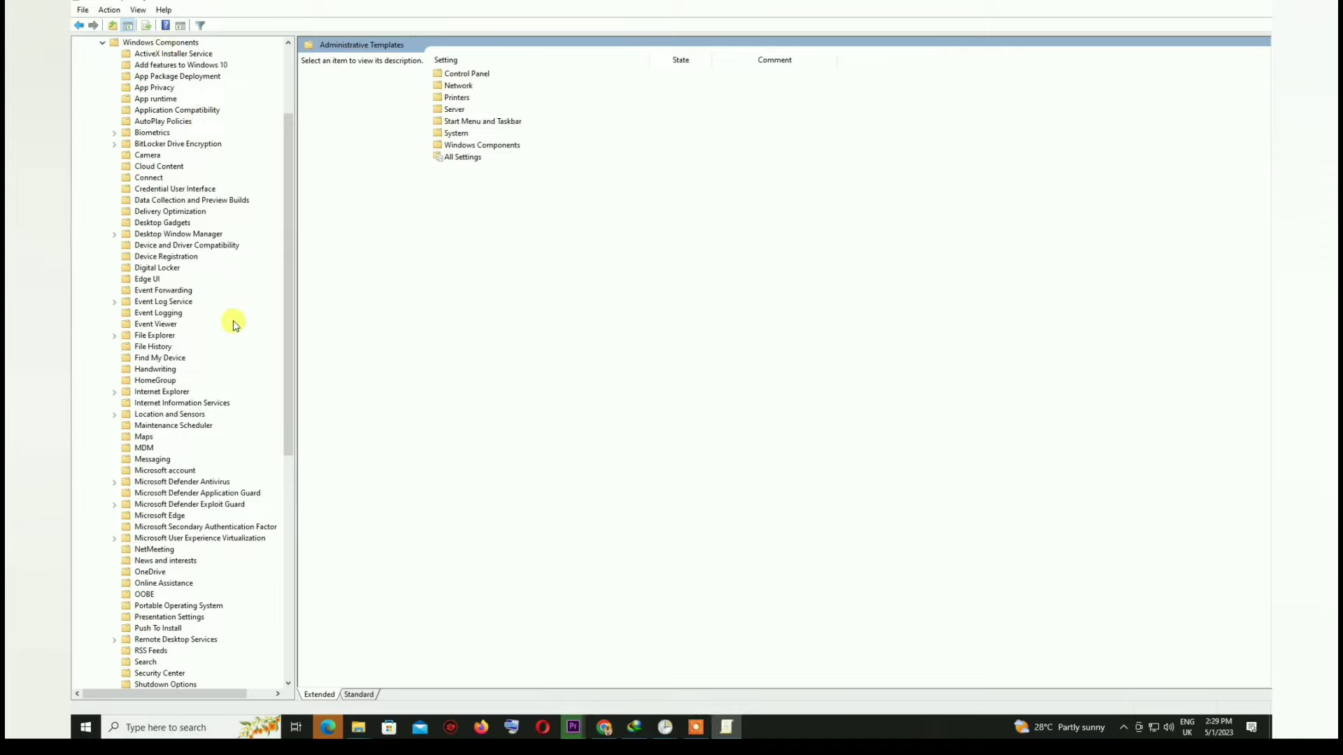
scroll(235, 326, down, 6)
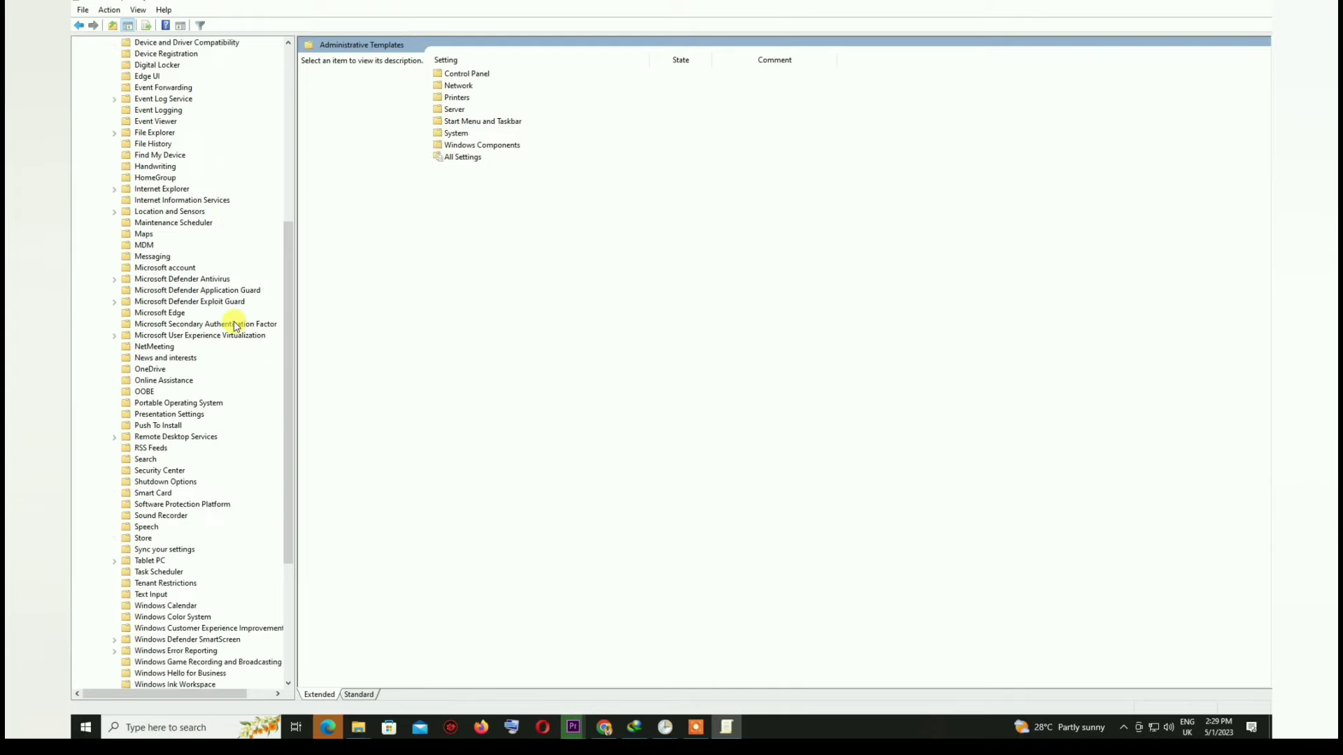
scroll(235, 326, down, 6)
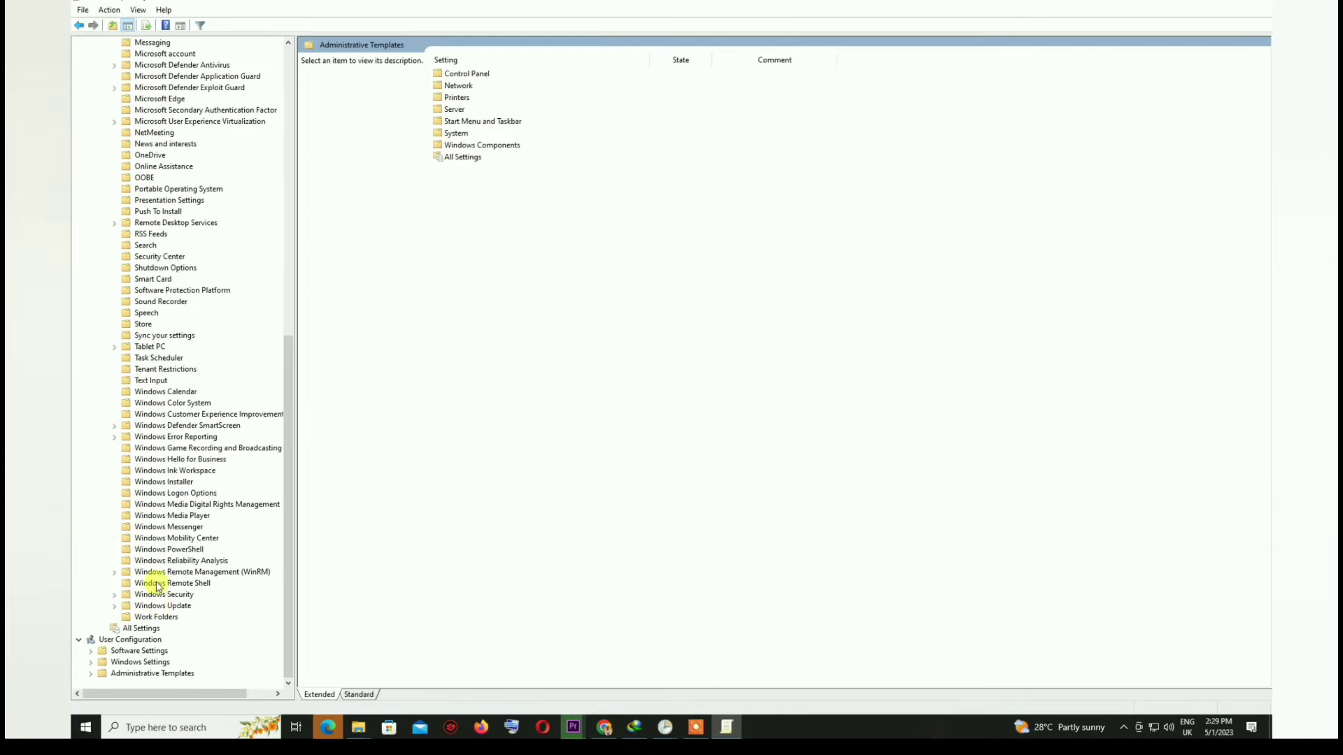
click(154, 607)
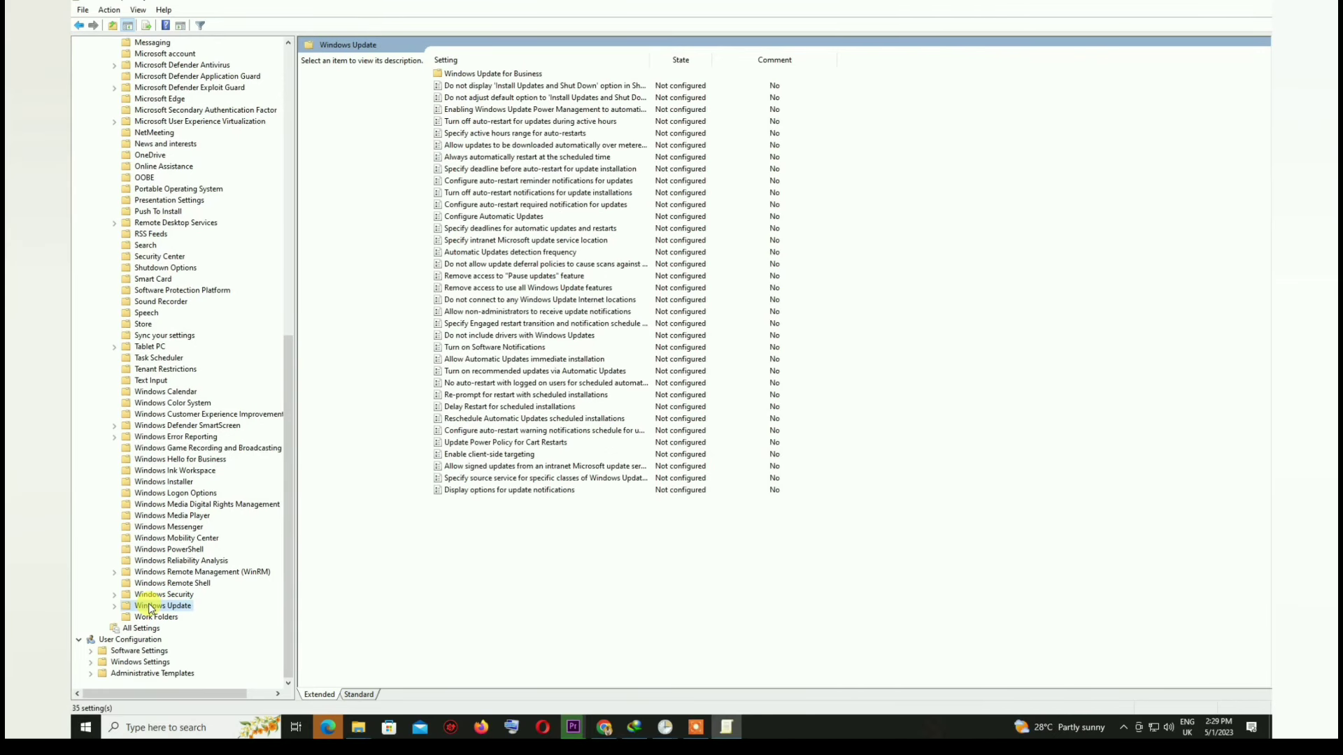
Set the Configure Automatic Updates policy to Disabled, apply it and close the Local Group Policy Editor
click(501, 218)
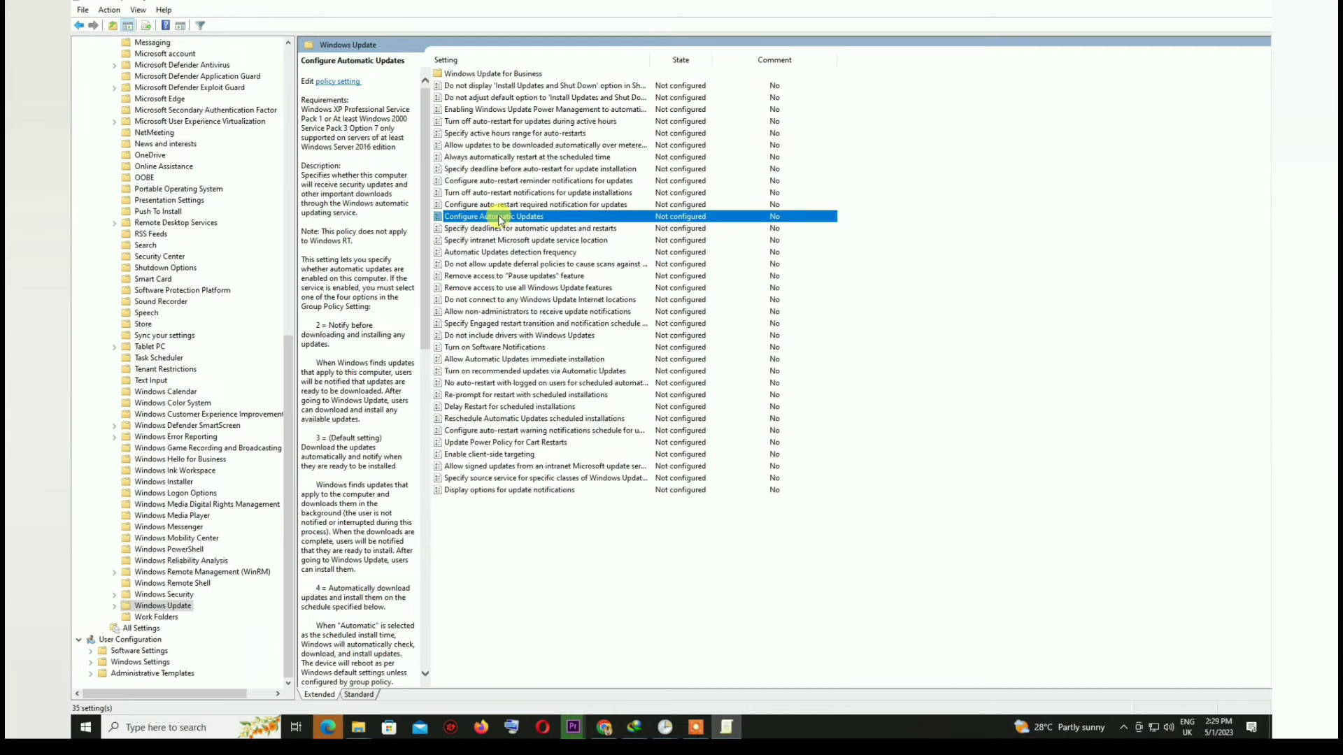
double_click(500, 219)
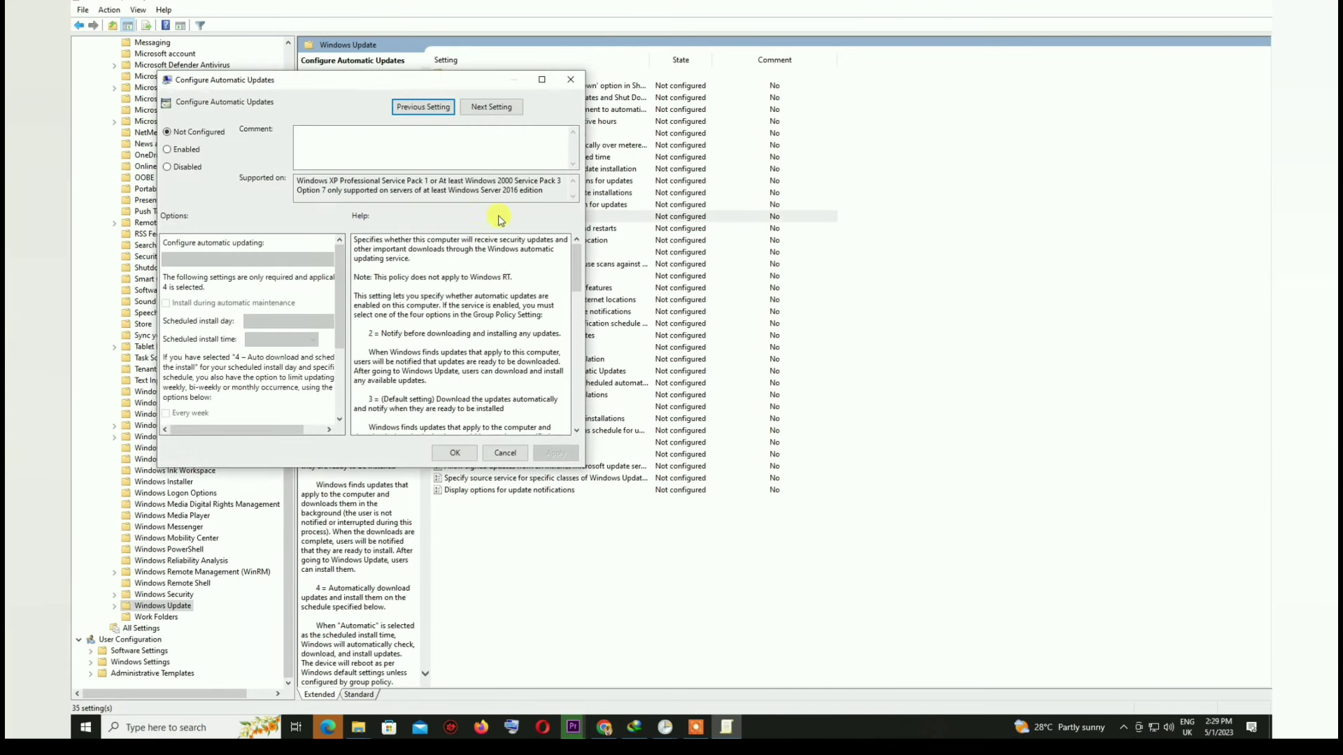
click(172, 167)
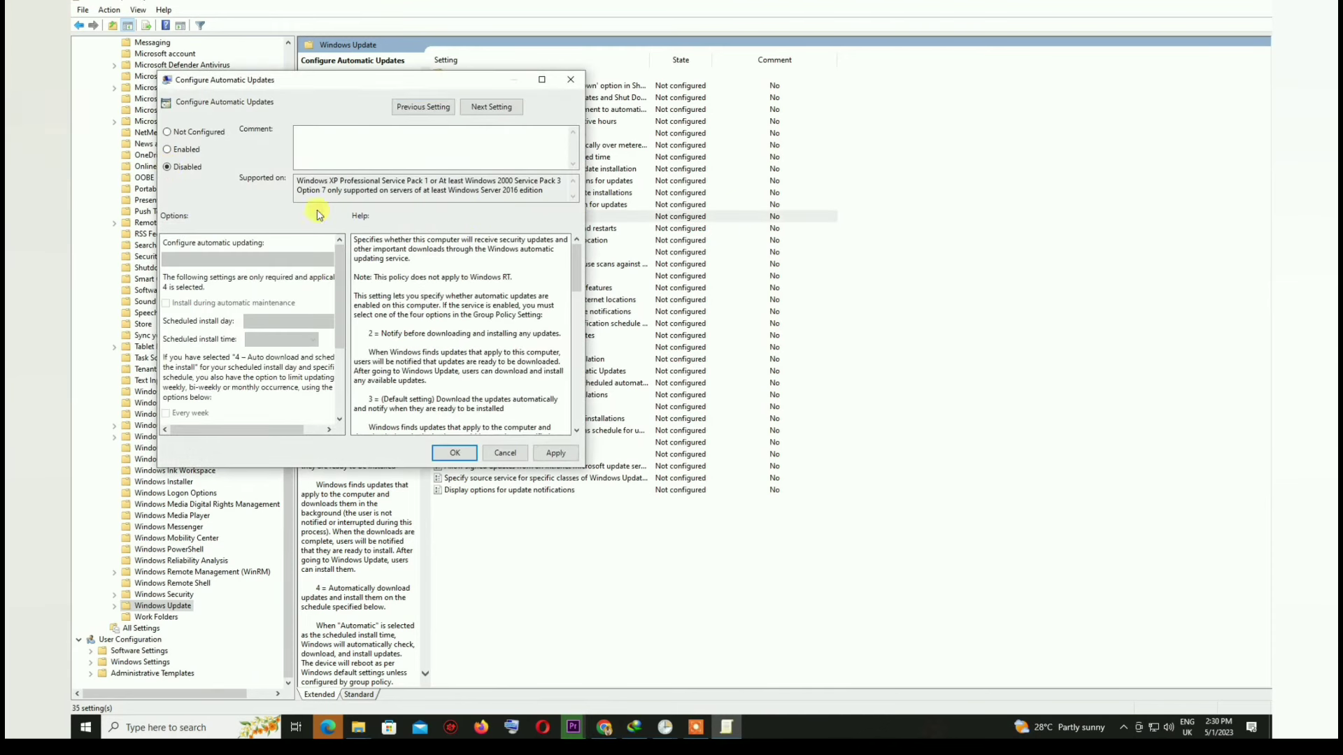
click(555, 453)
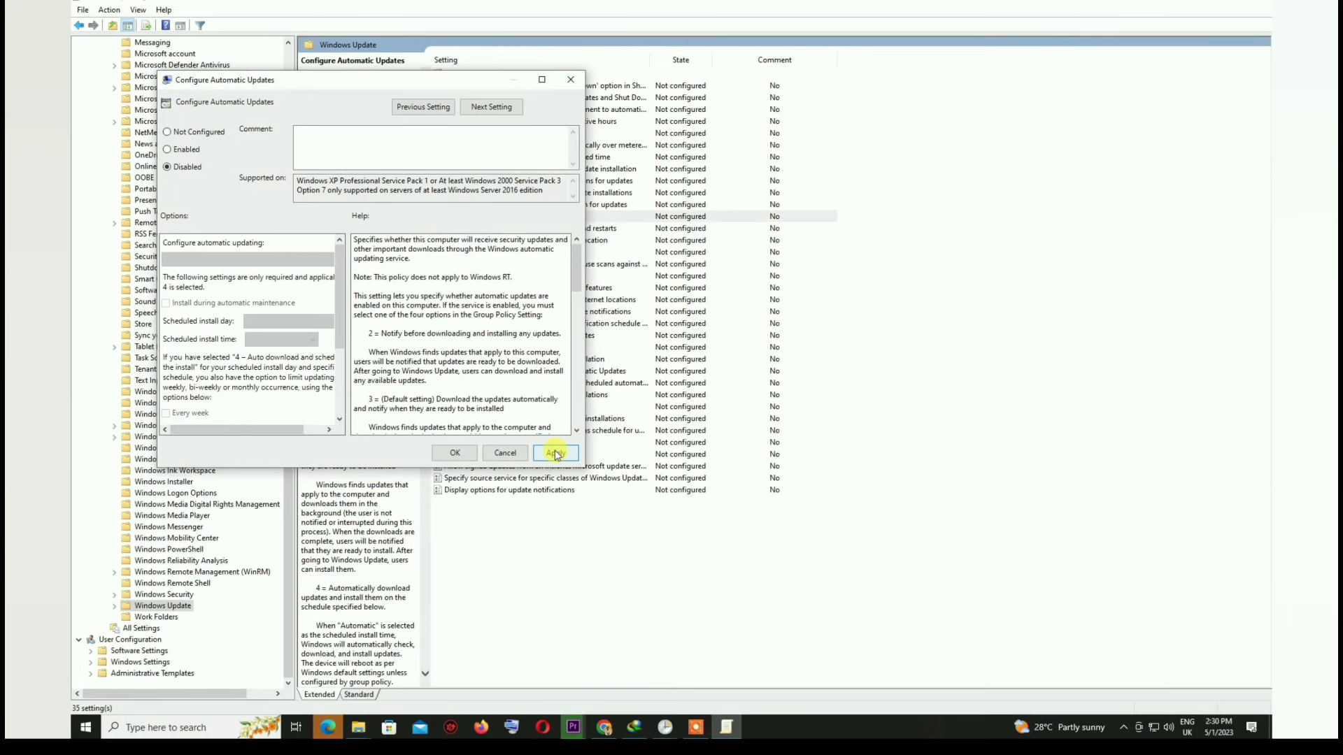
click(456, 453)
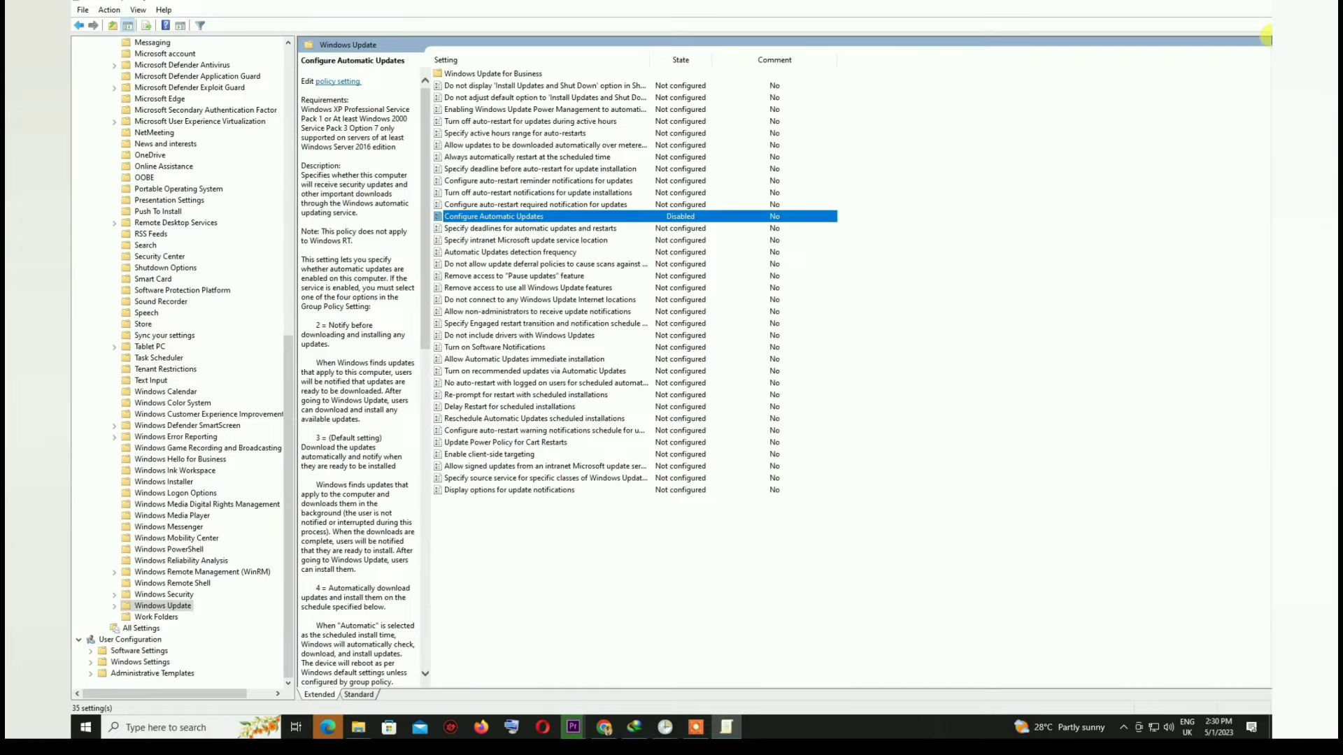
click(1256, 2)
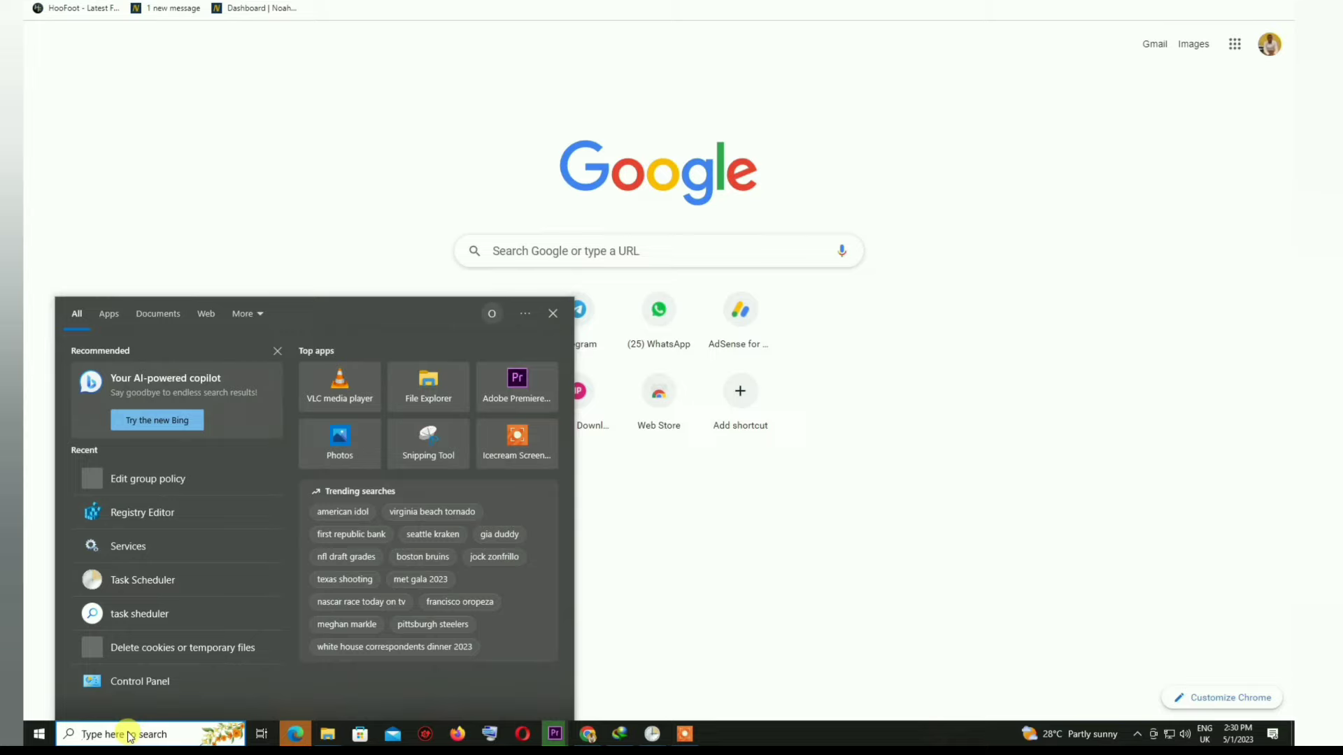
Search Windows for "appwiz.cpl", open Programs and Features and maximize its window
text(app)
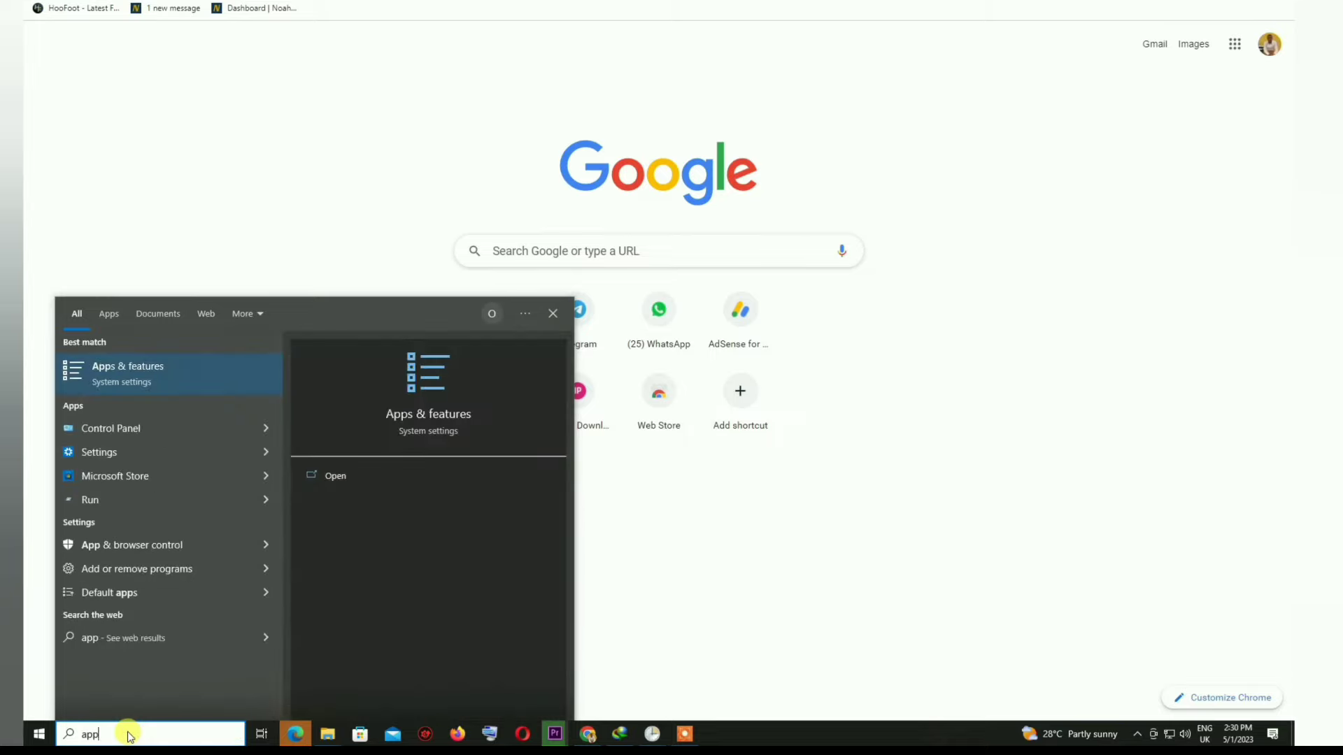
text(wiz.cpl)
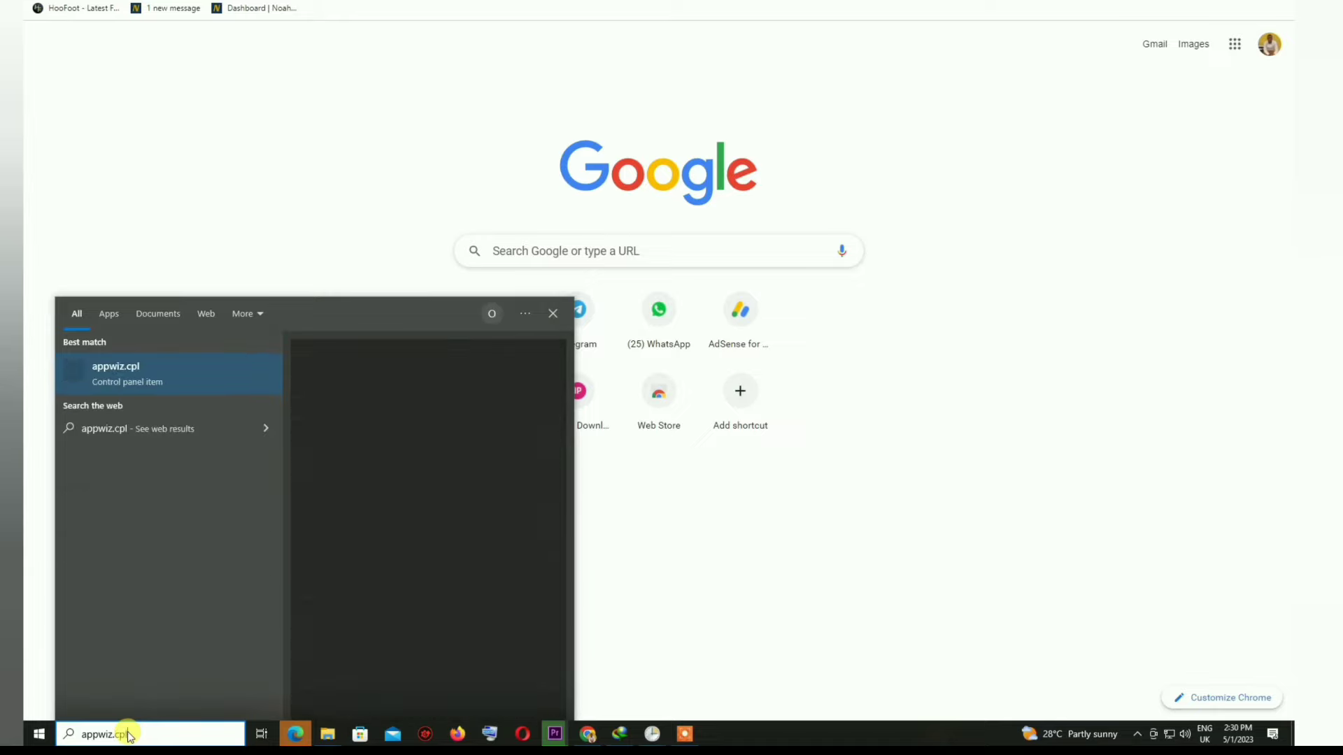
click(118, 375)
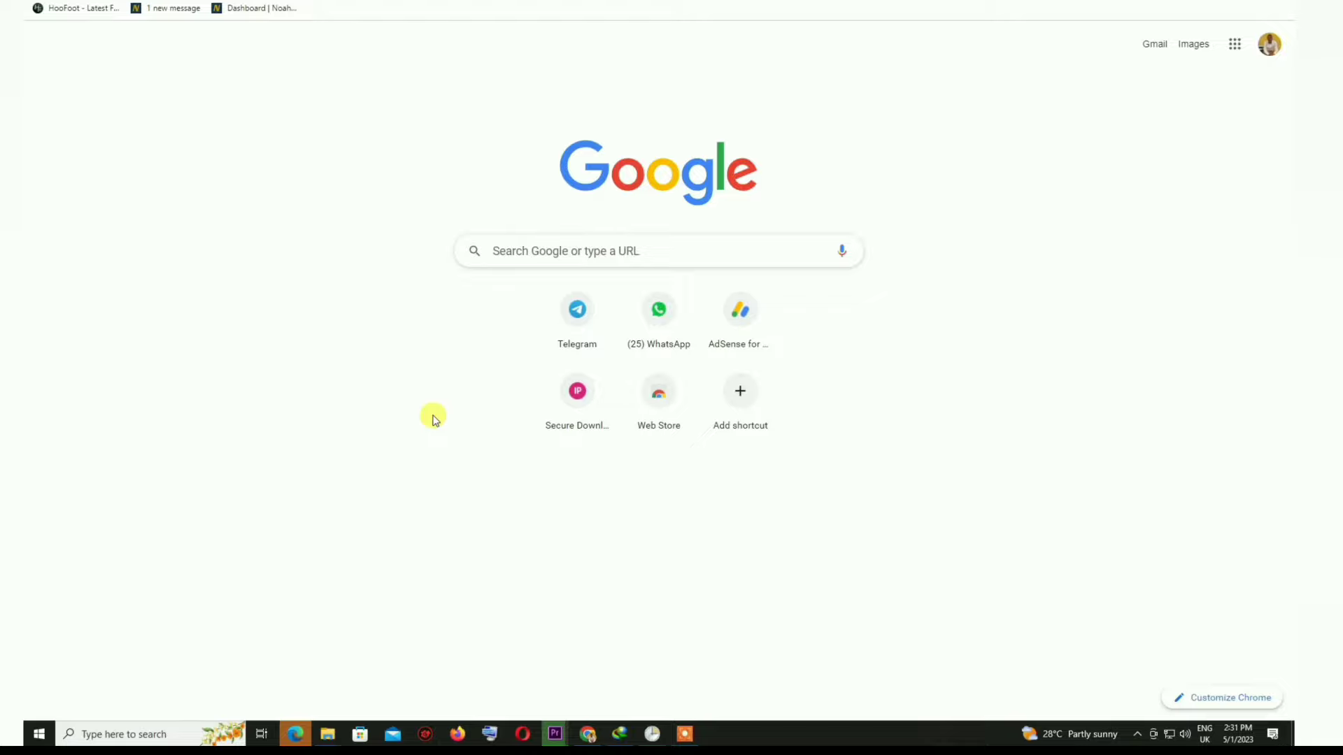
key(super+e)
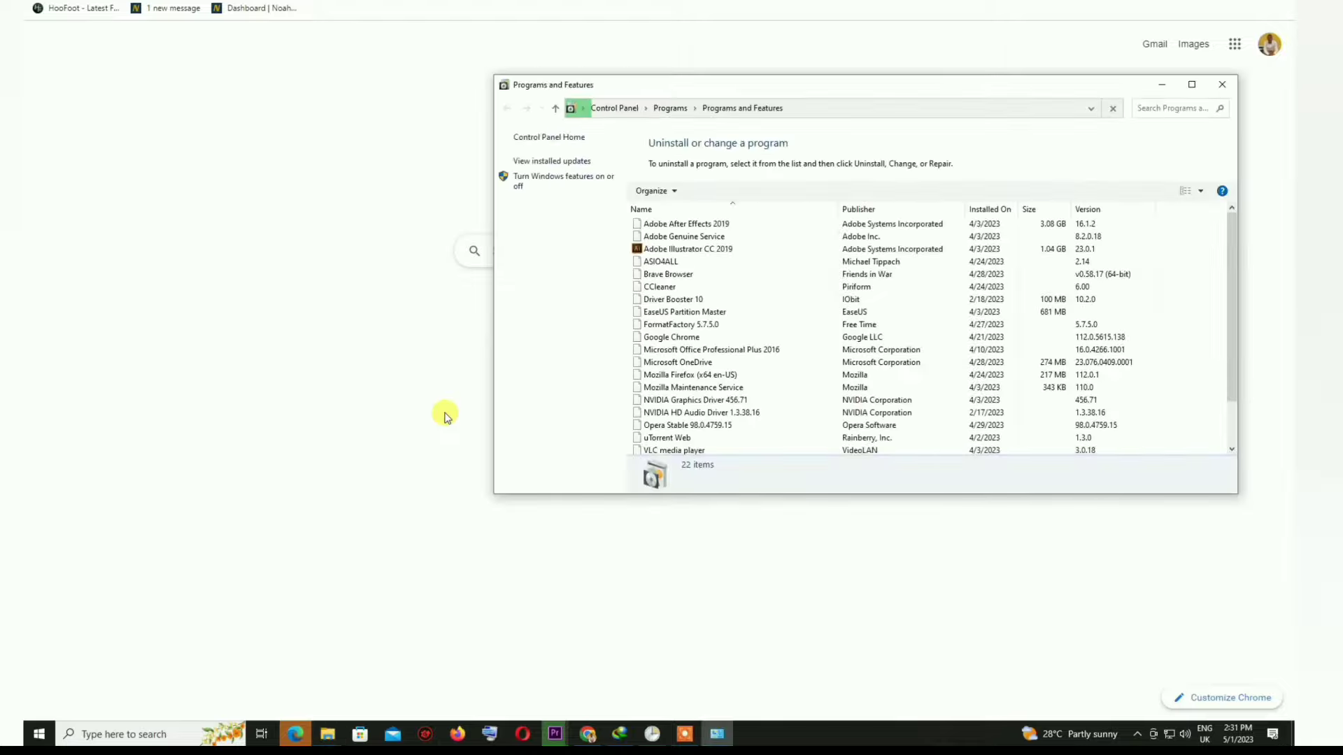
scroll(1040, 308, down, 2)
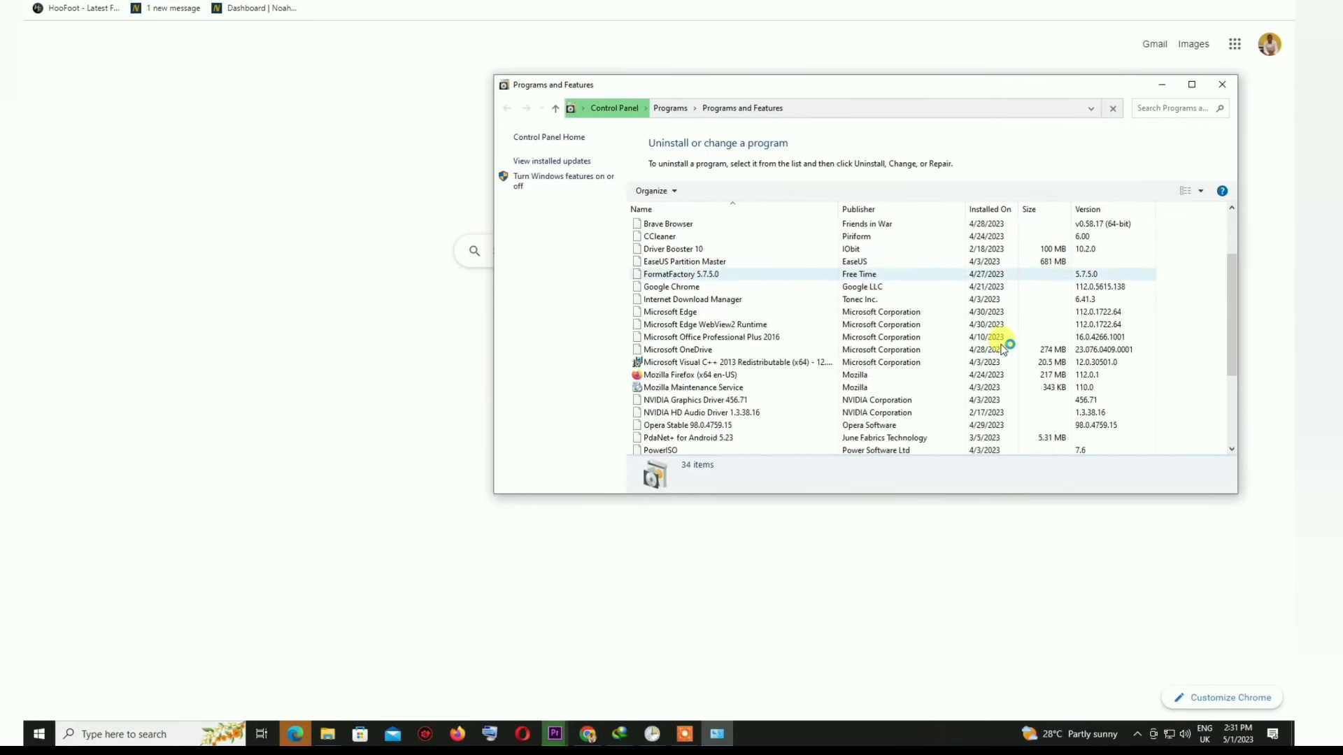
click(1193, 85)
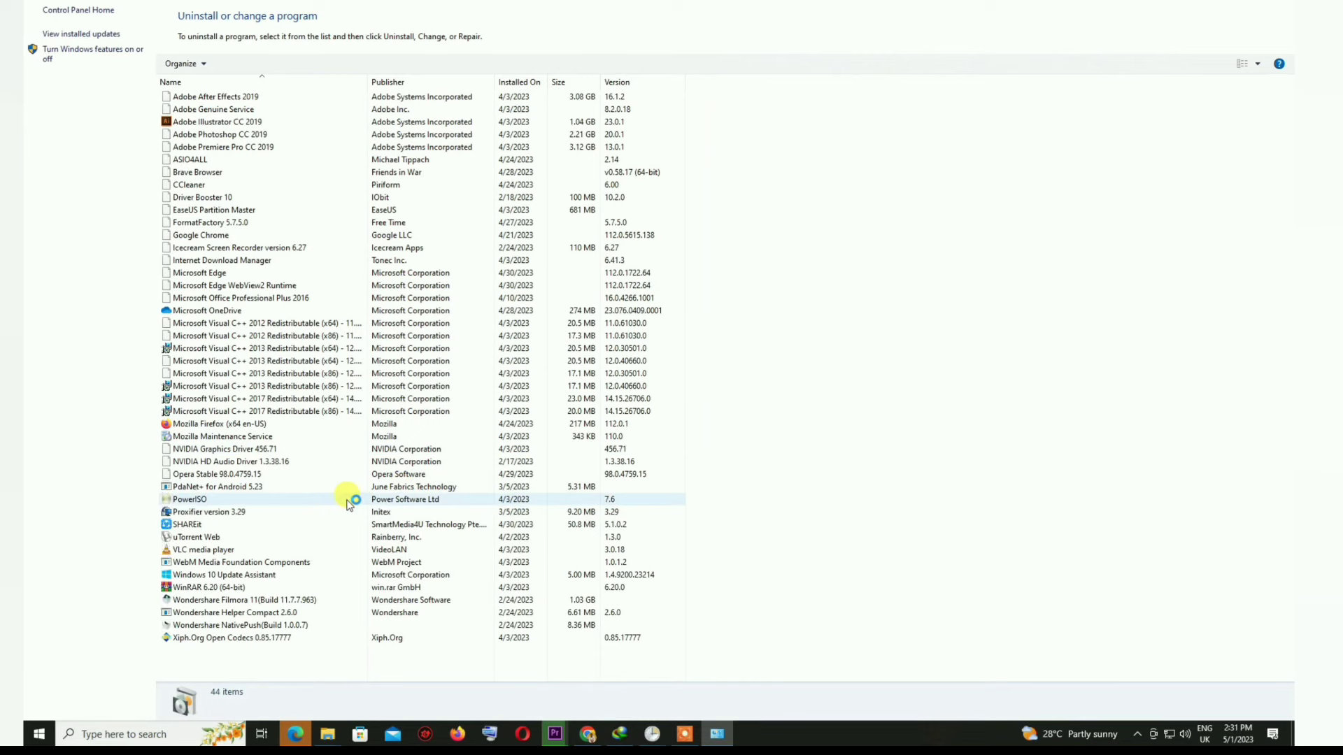
Uninstall Windows 10 Update Assistant from the installed programs and close Programs and Features
click(241, 575)
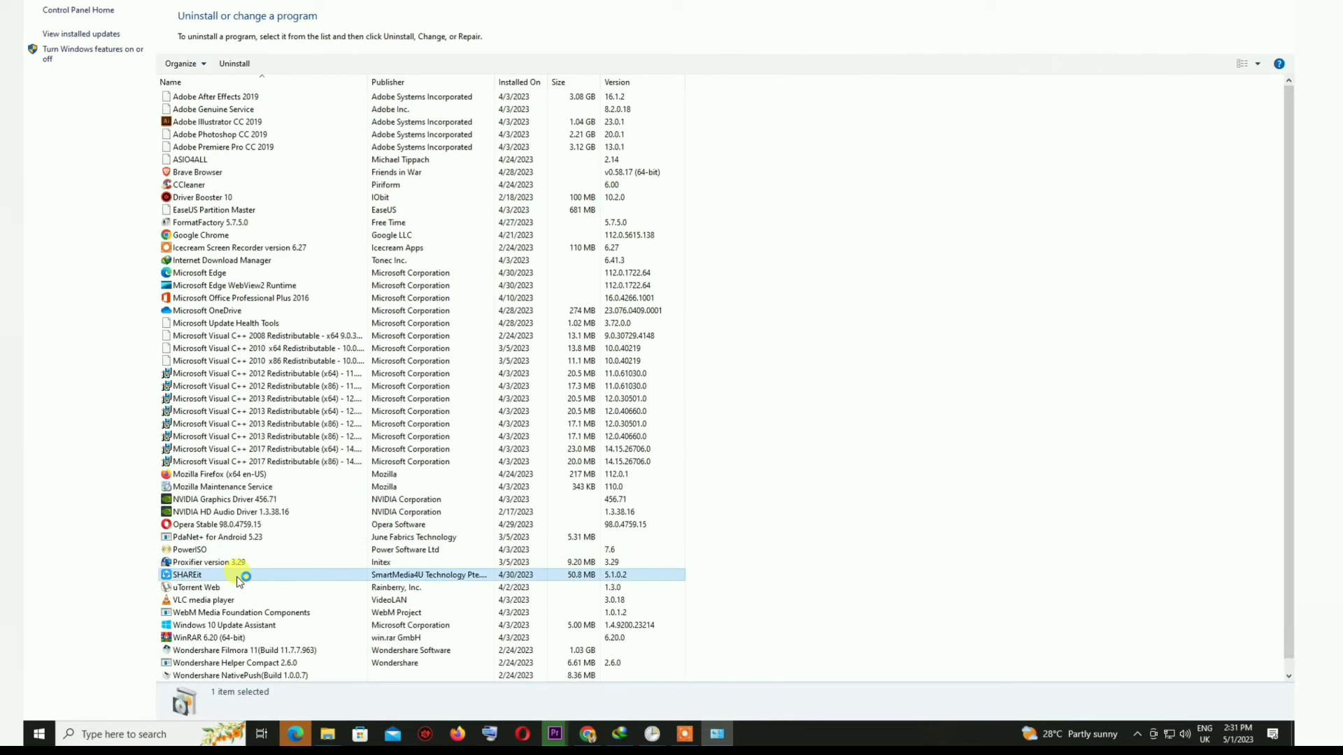
click(234, 612)
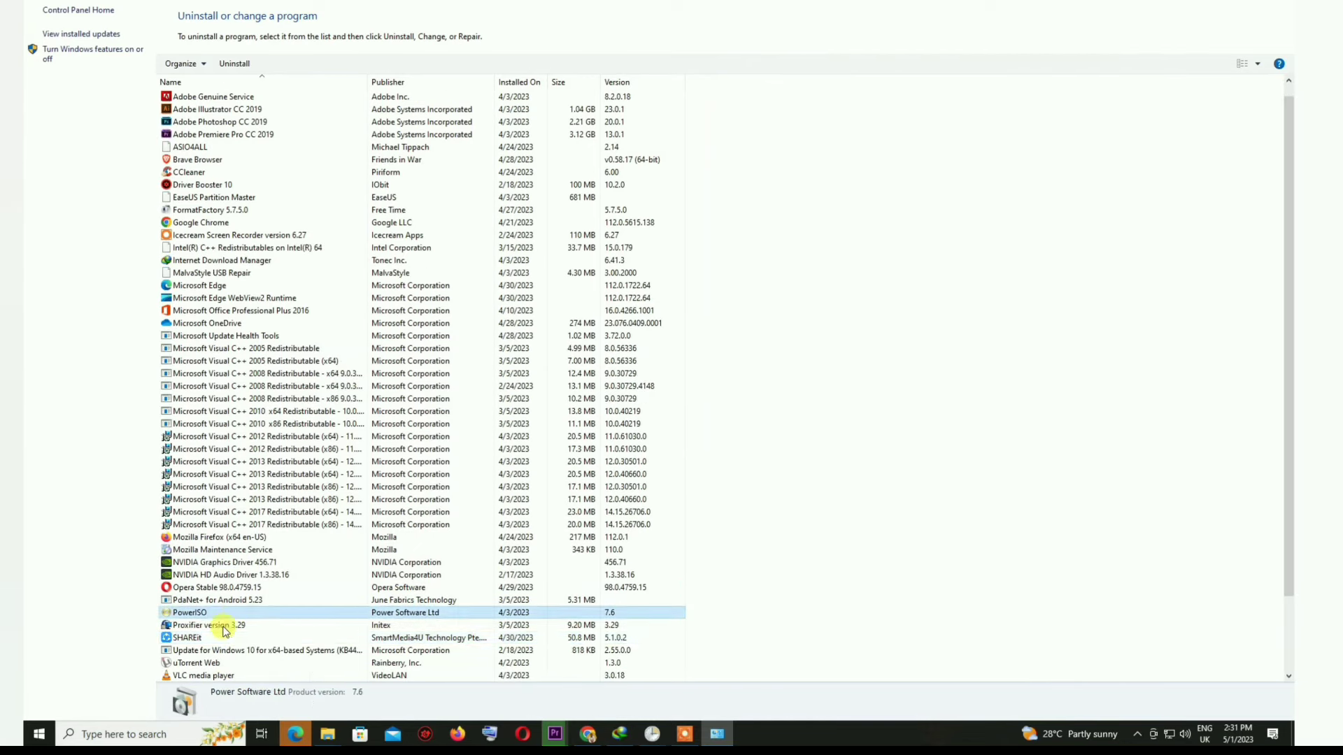
scroll(234, 595, down, 3)
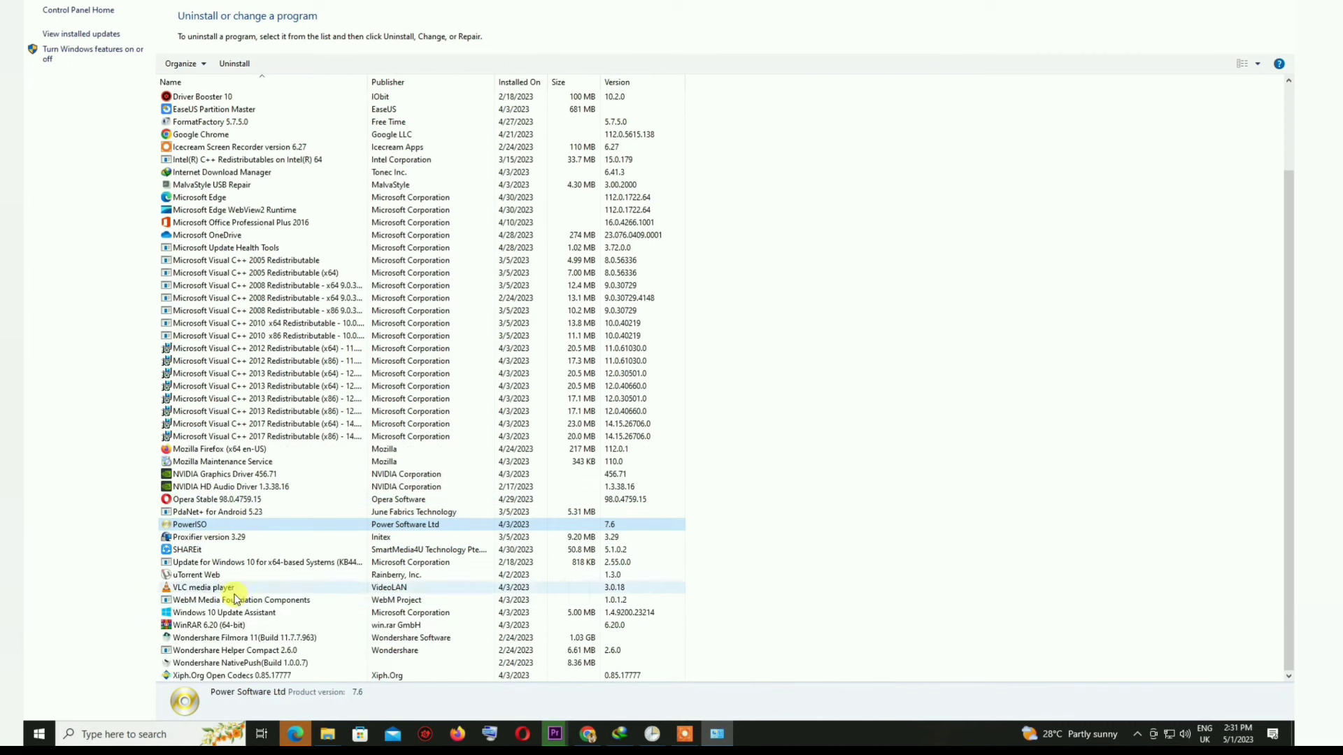
click(216, 614)
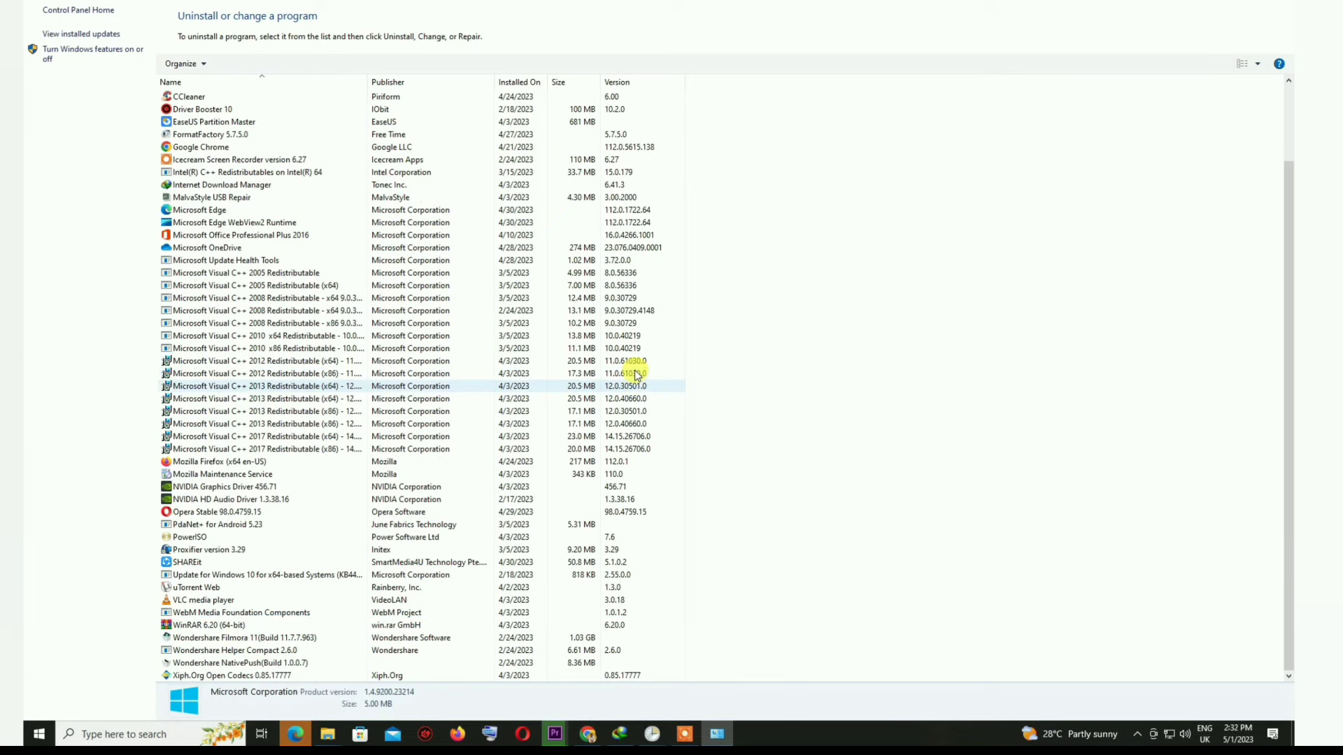
key(alt+F4)
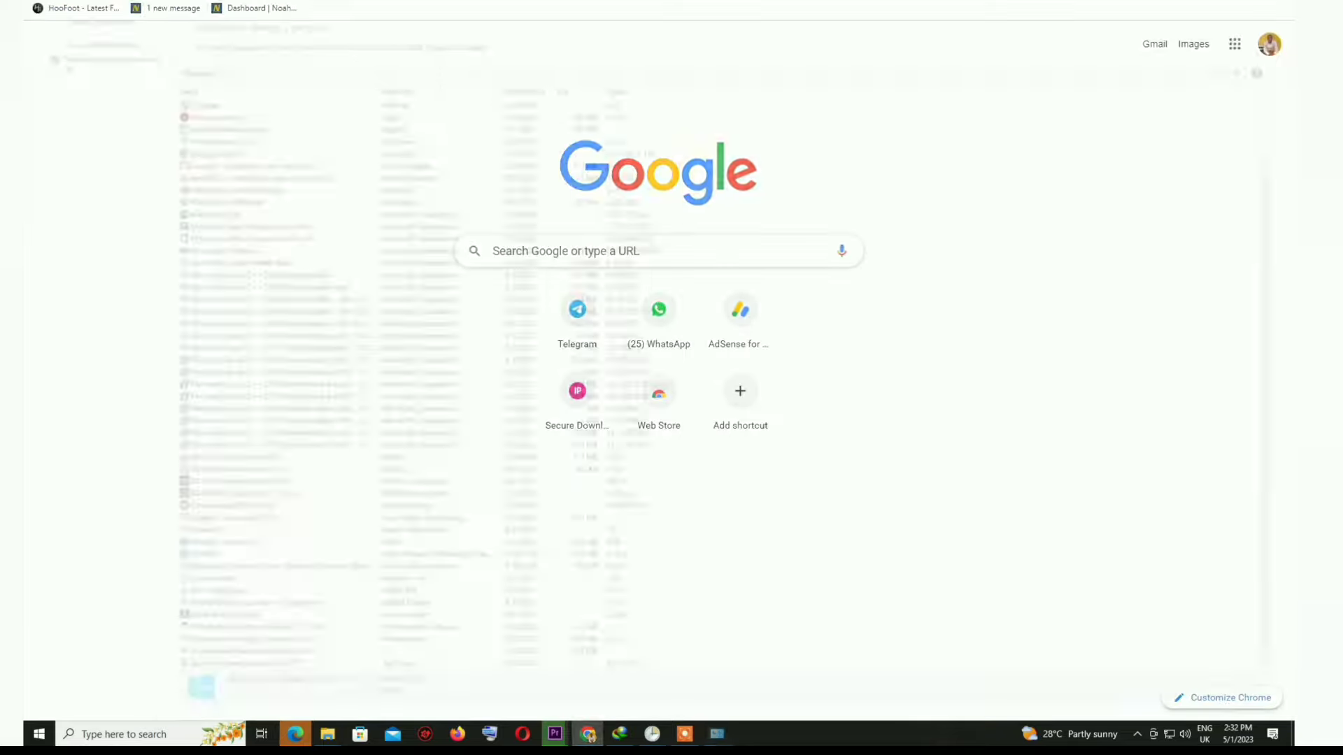